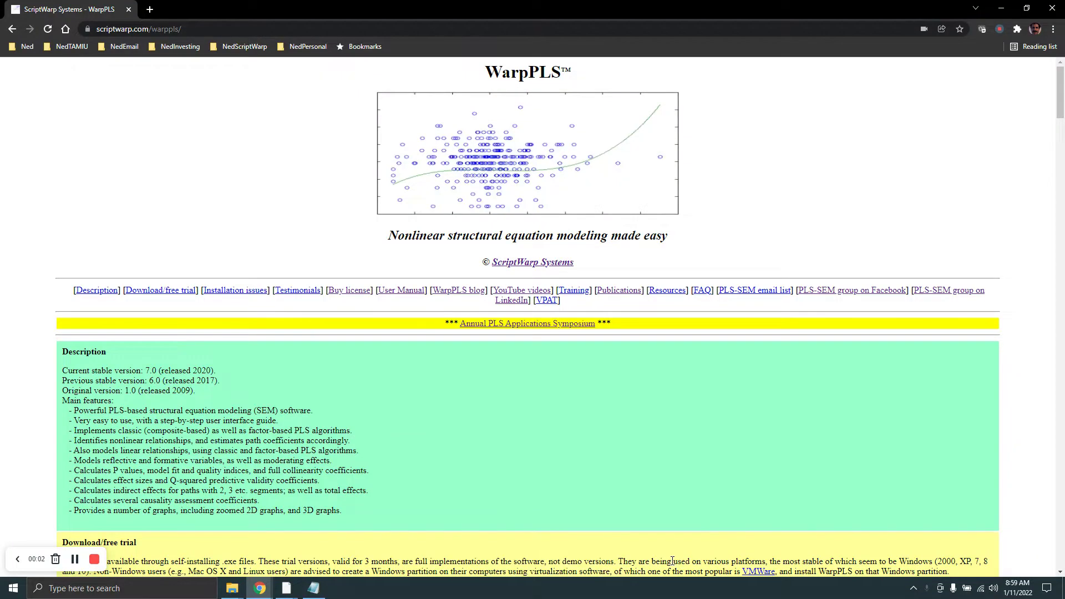
Switch to WarpPLS with its analysis results window in front, and bring up the Temp03.txt equation note in Notepad
{"action": "mouse_move", "coordinate": [288, 587]}
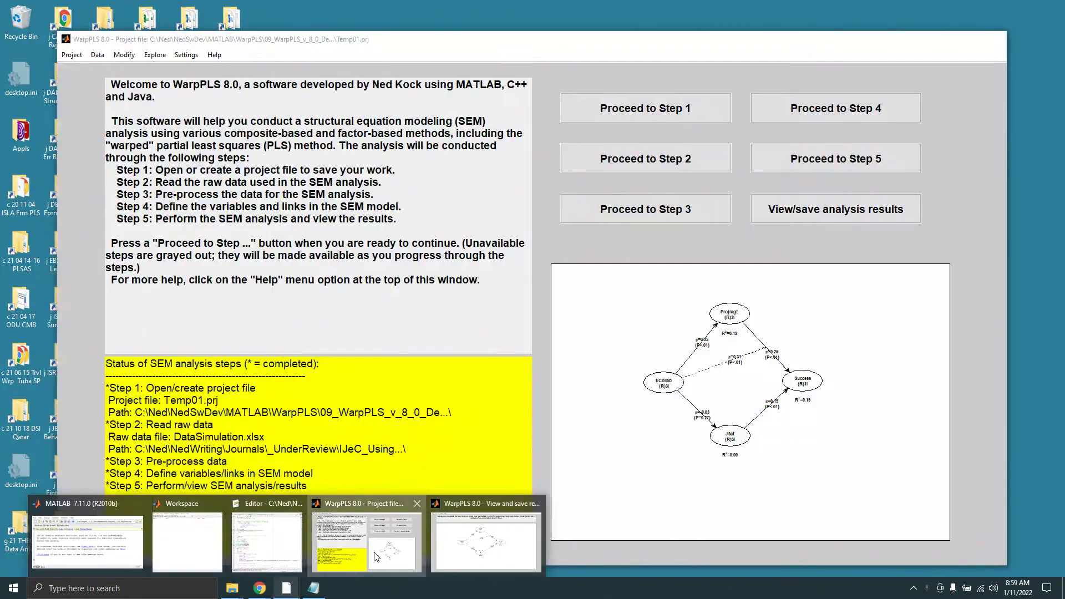
{"action": "left_click", "coordinate": [376, 557]}
{"action": "mouse_move", "coordinate": [287, 586]}
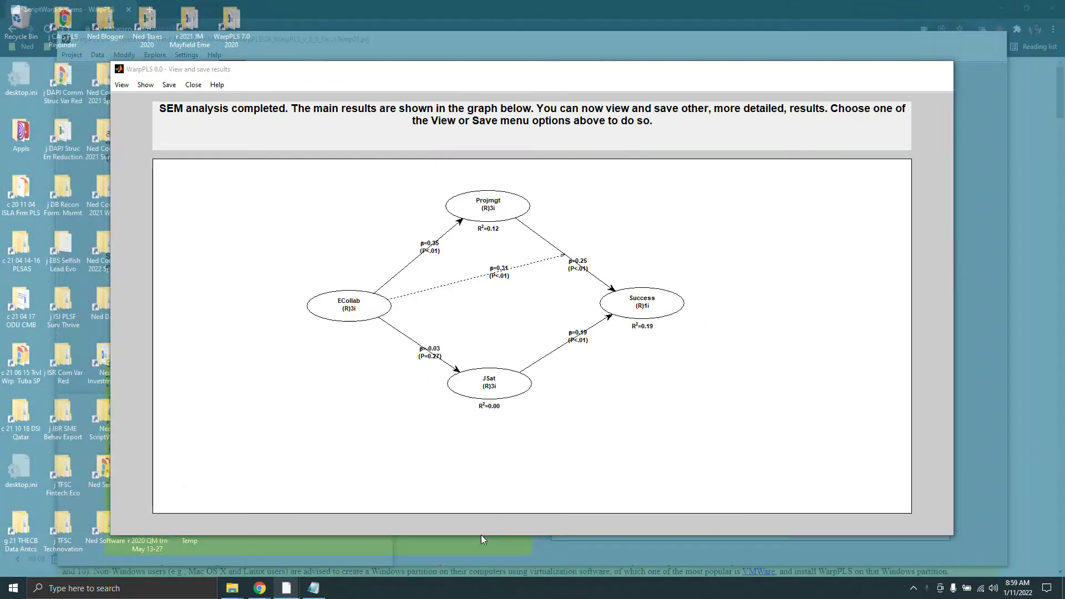
{"action": "left_click", "coordinate": [481, 535]}
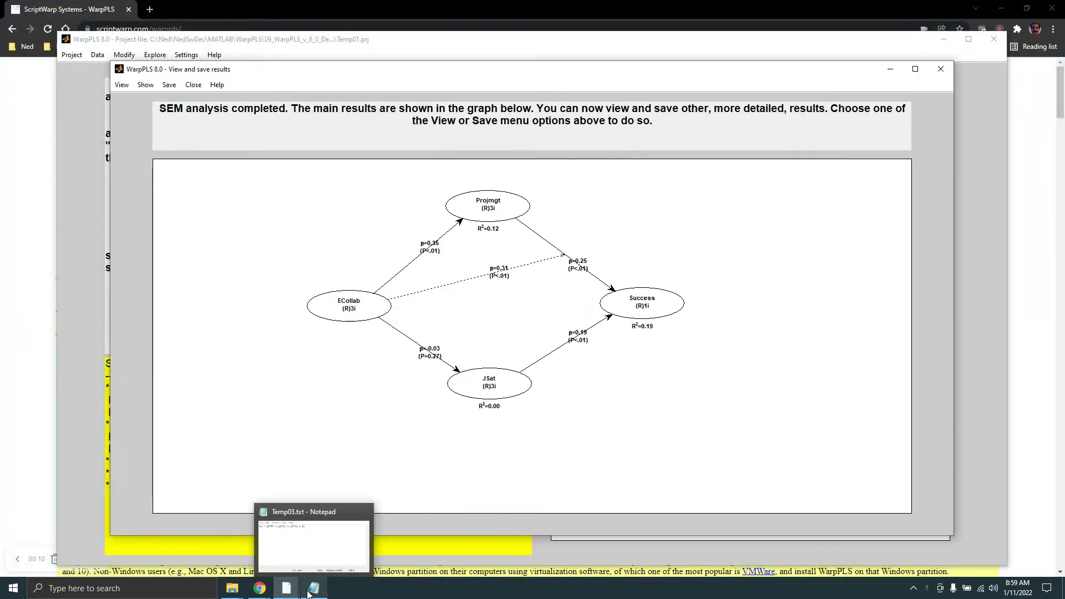
{"action": "left_click", "coordinate": [300, 558]}
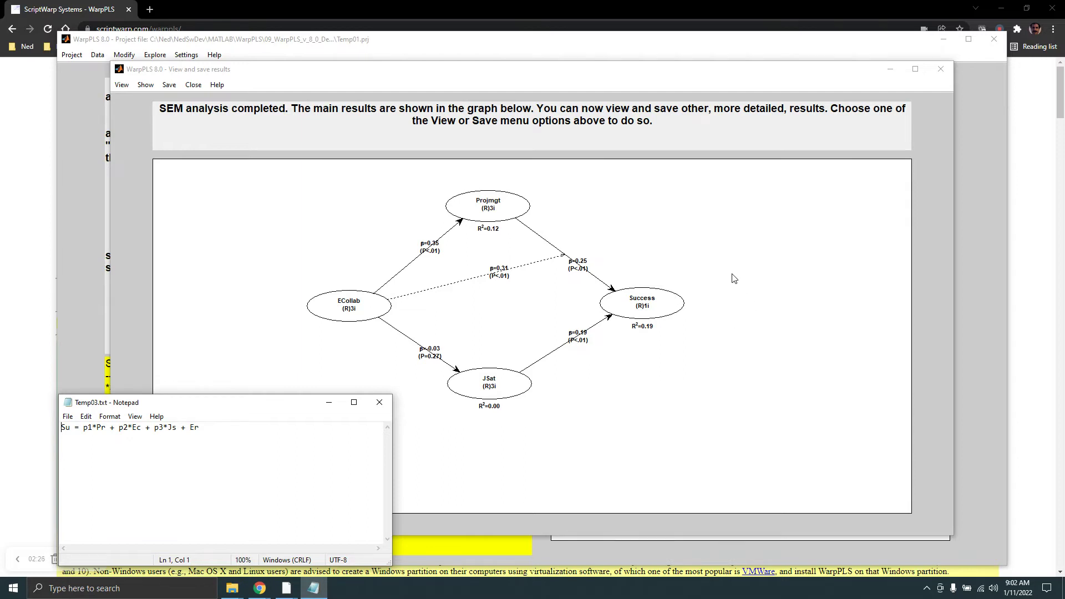
Review the latent variable coefficients table from the analysis results and close it
{"action": "left_click", "coordinate": [696, 76]}
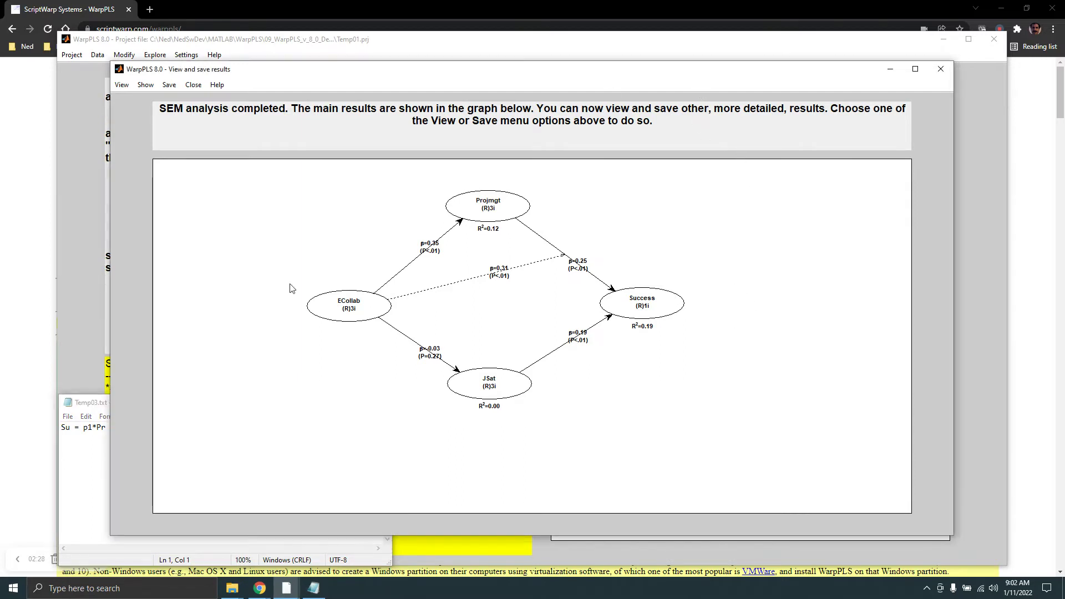
{"action": "left_click", "coordinate": [121, 89]}
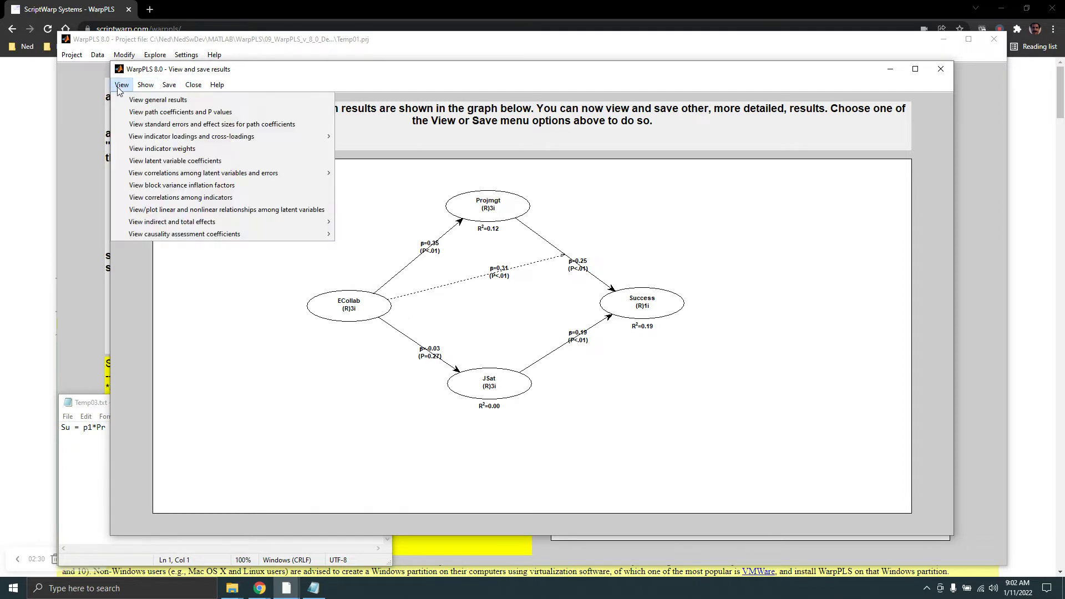
{"action": "left_click", "coordinate": [152, 162]}
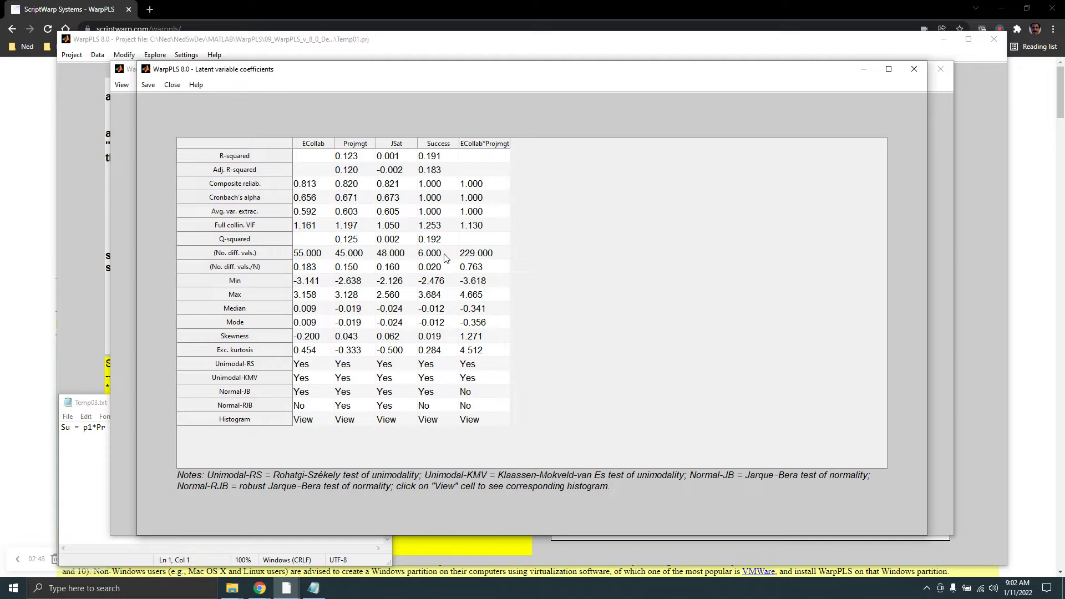
{"action": "left_click", "coordinate": [913, 69]}
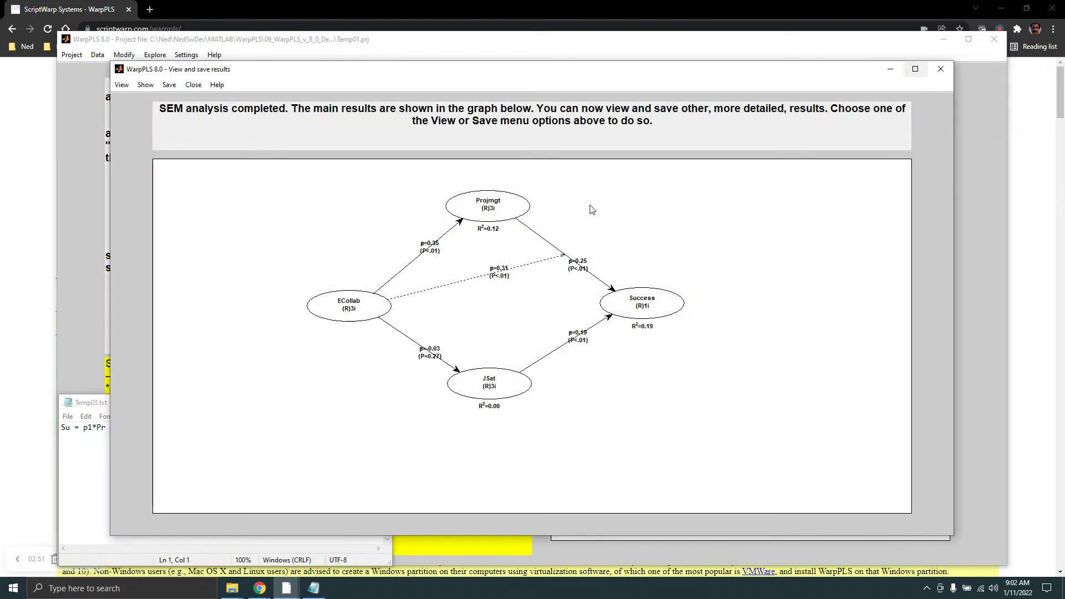
Show the indicator weights, loadings and names on the results graph, then put away the results window and the Temp03.txt note
{"action": "left_click", "coordinate": [146, 86]}
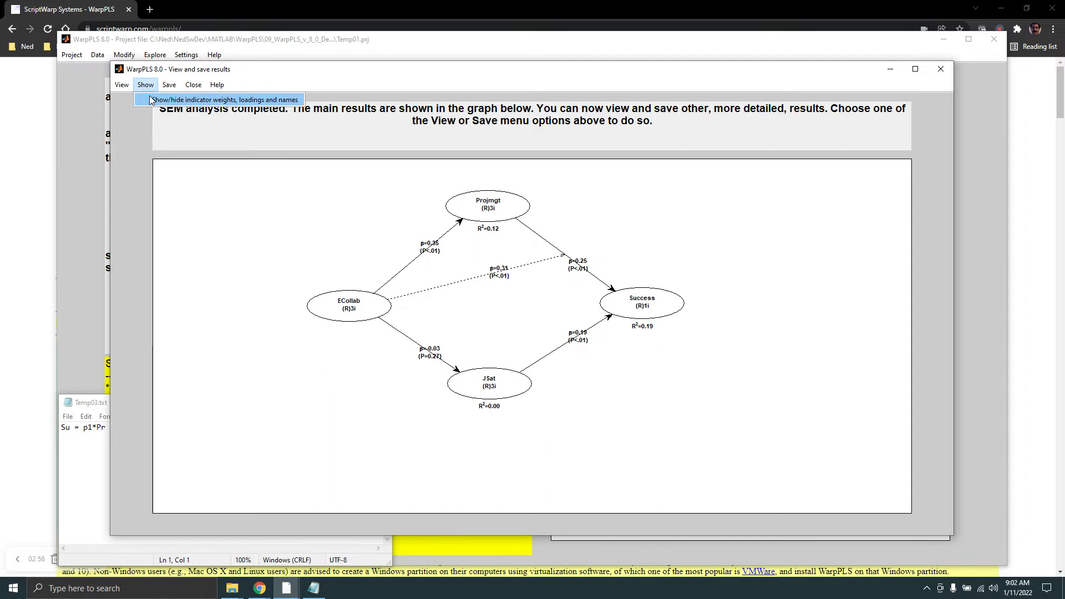
{"action": "left_click", "coordinate": [148, 98]}
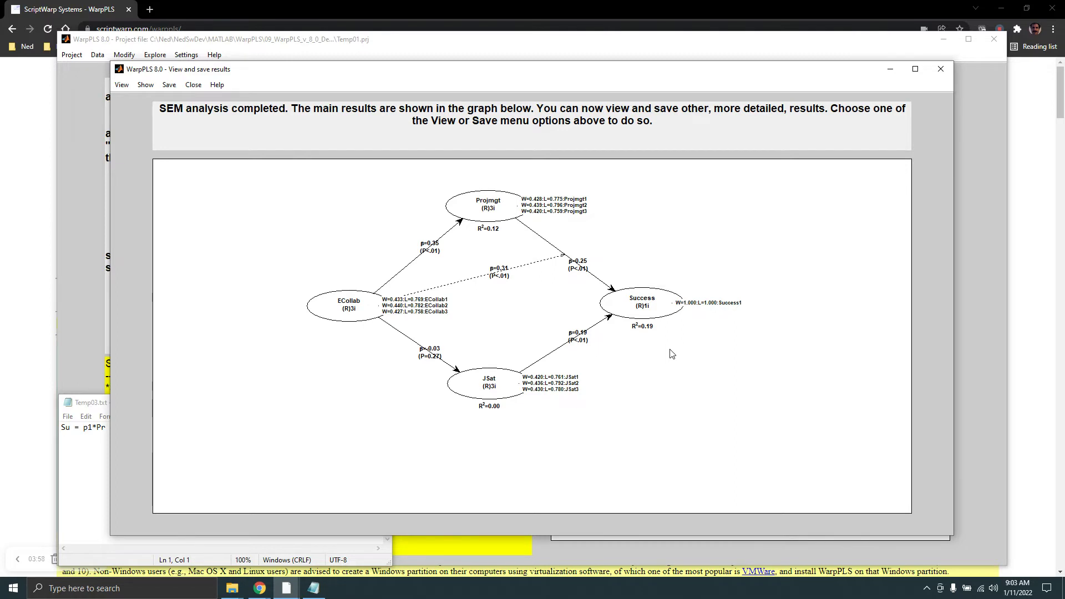
{"action": "left_click", "coordinate": [941, 69]}
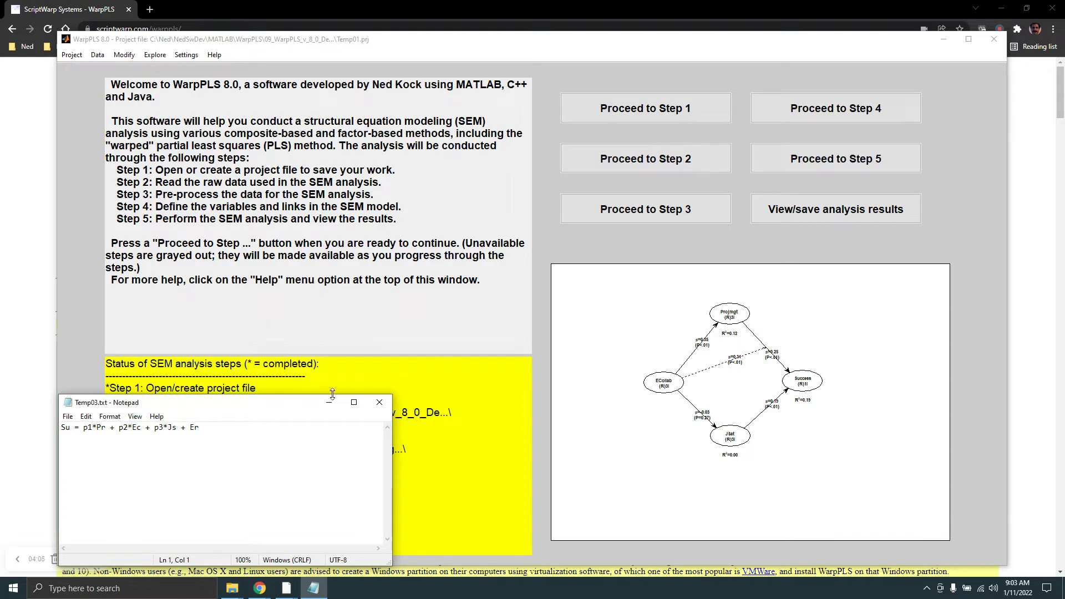
{"action": "left_click", "coordinate": [328, 408]}
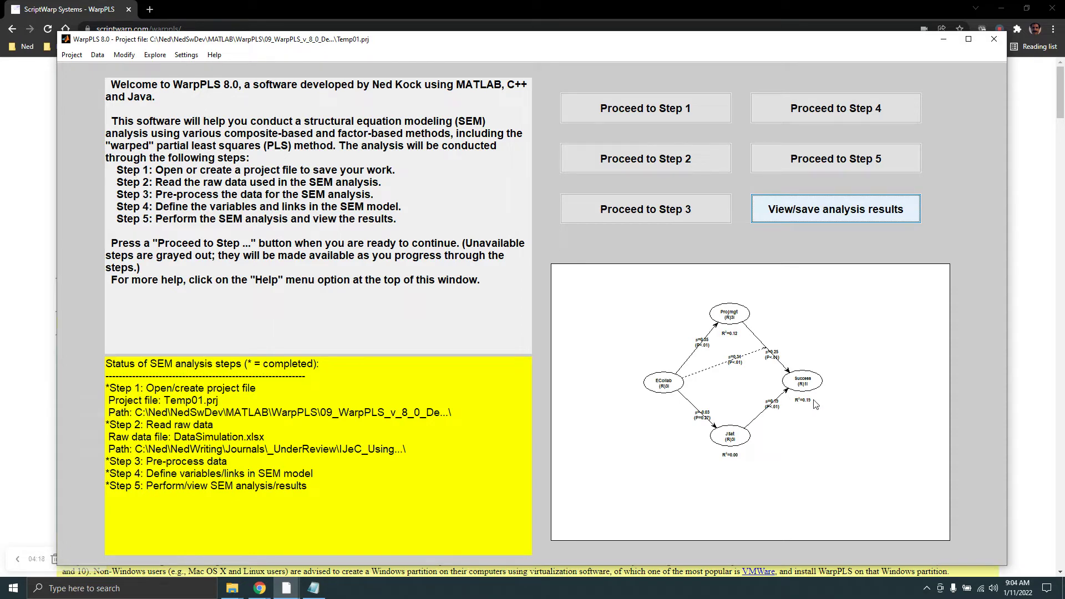
Start exploring logistic regression with the Logistic regression (logit) variable type, accepting a local full collinearity VIF cap of 2.5
{"action": "left_click", "coordinate": [150, 58]}
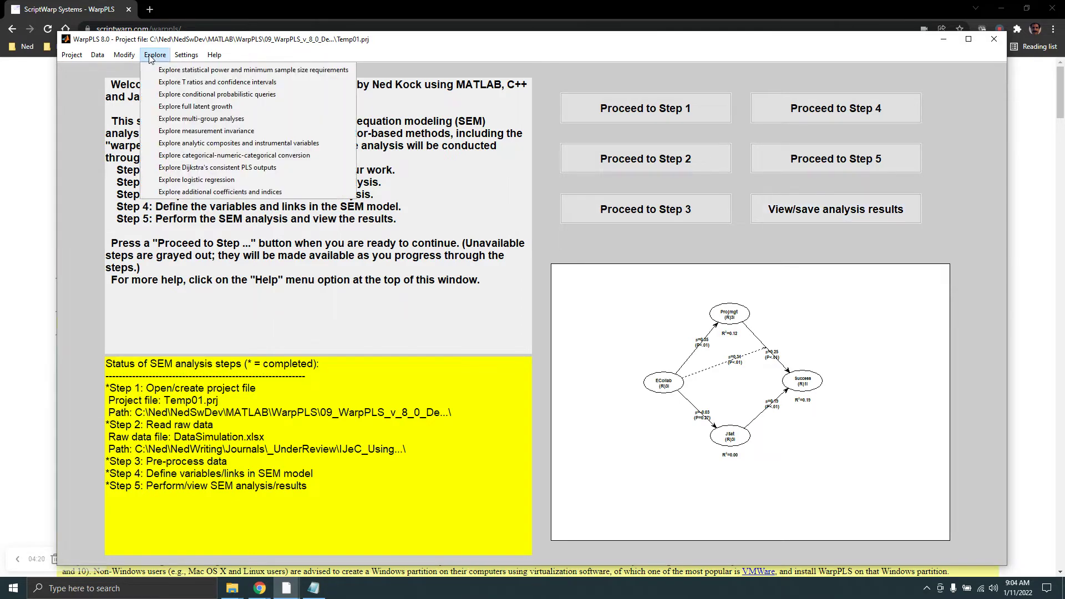
{"action": "left_click", "coordinate": [178, 180]}
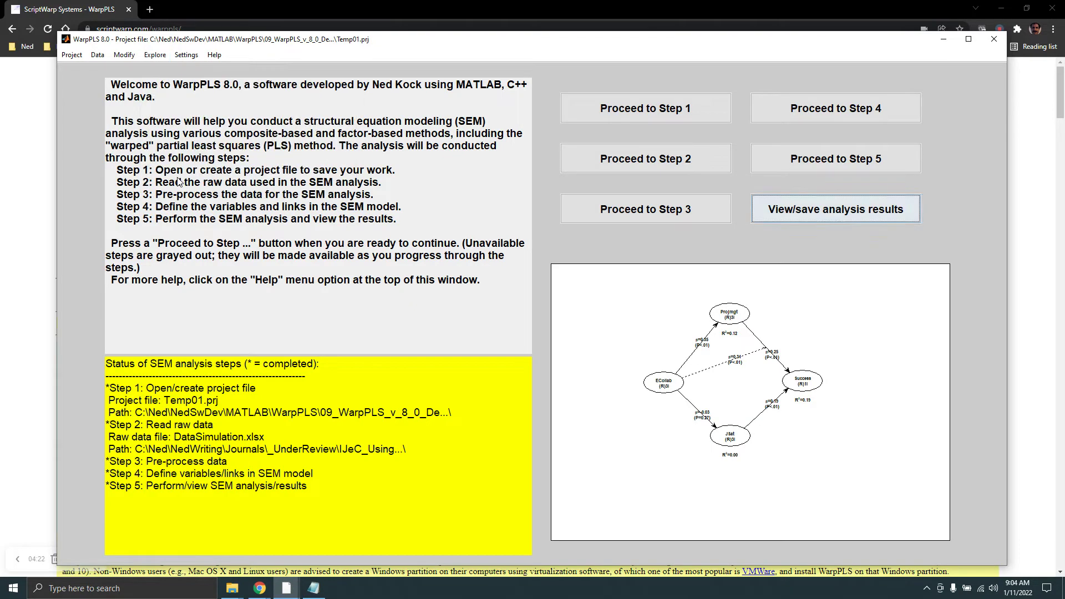
{"action": "left_click", "coordinate": [282, 104]}
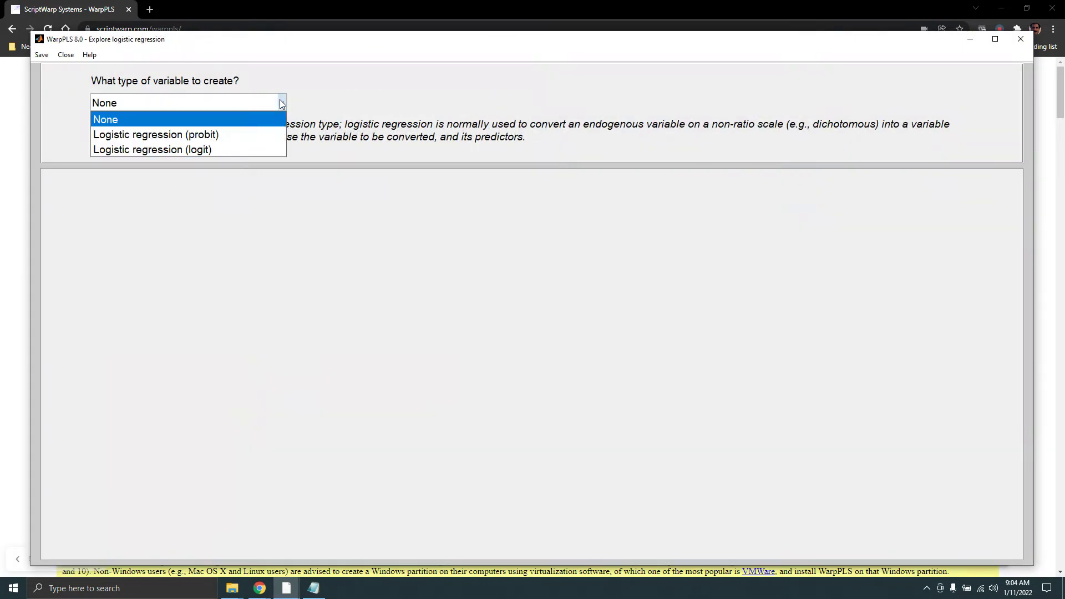
{"action": "left_click", "coordinate": [173, 150]}
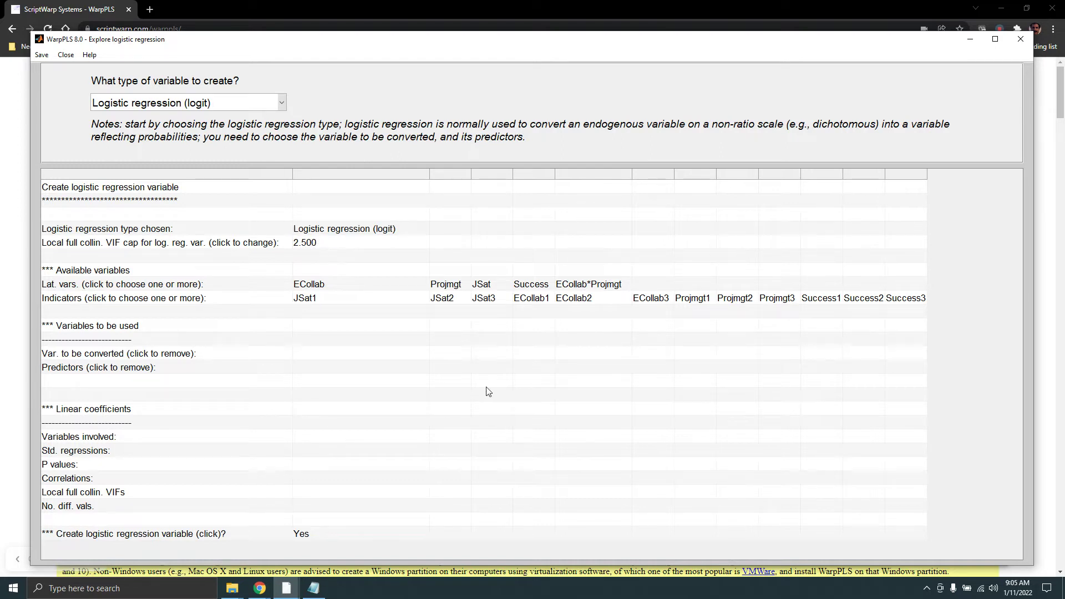
{"action": "left_click", "coordinate": [315, 244]}
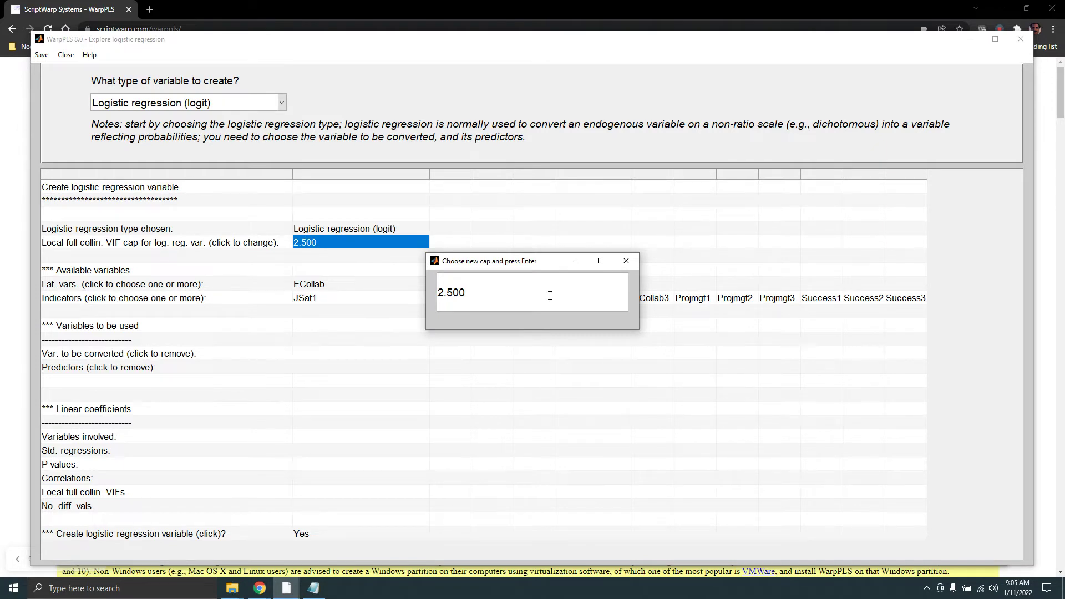
{"action": "key", "text": "Return"}
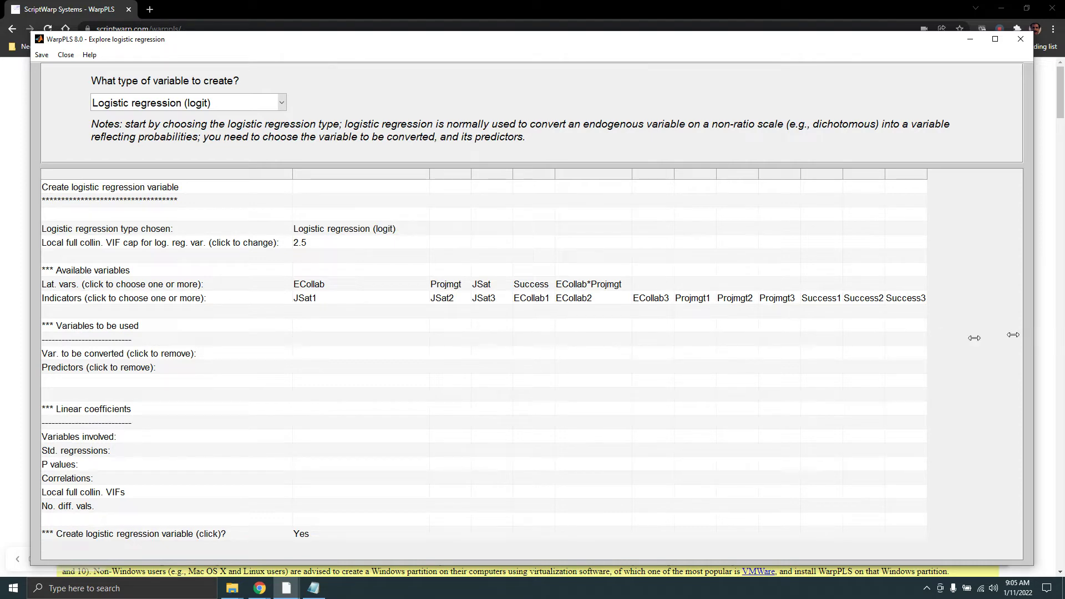
Narrow and reposition the logistic regression window so the main window's whole model graph stays visible beside it
{"action": "left_click_drag", "start_coordinate": [1034, 332], "coordinate": [791, 338]}
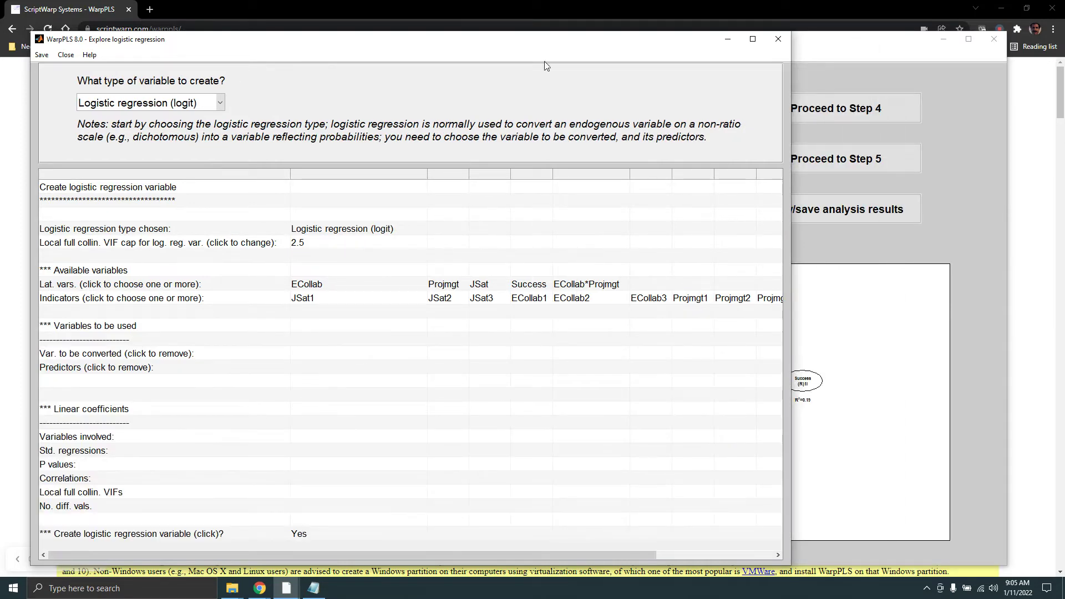
{"action": "left_click_drag", "start_coordinate": [522, 40], "coordinate": [498, 37]}
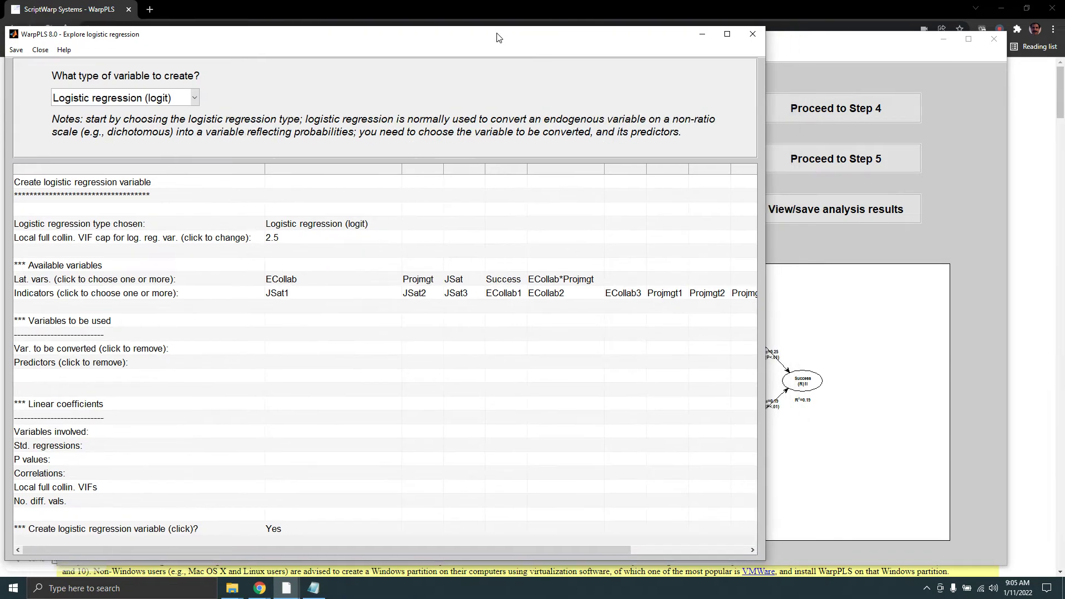
{"action": "mouse_move", "coordinate": [288, 592]}
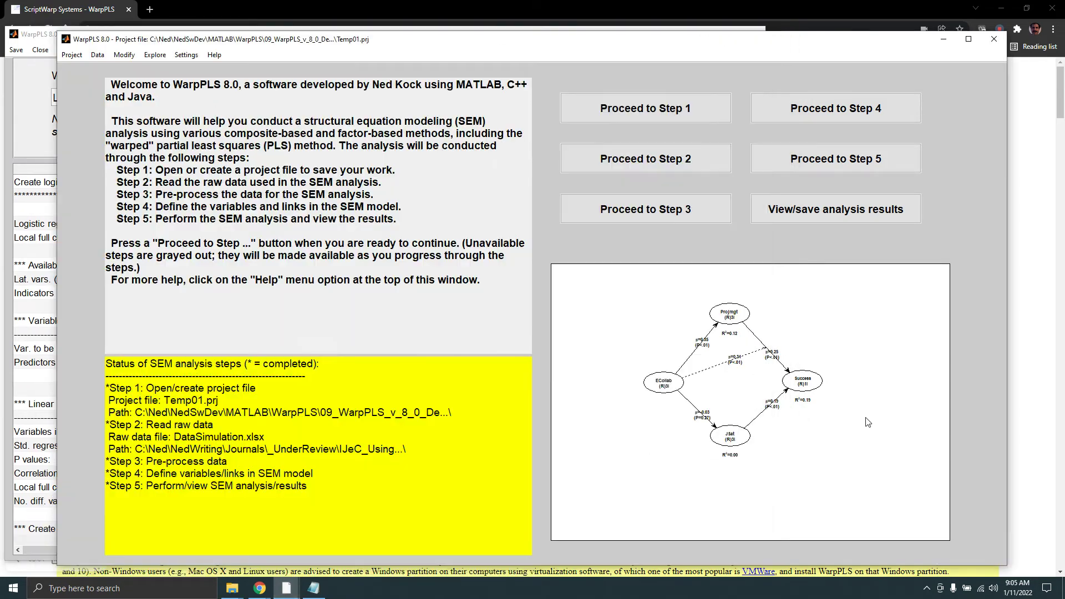
{"action": "left_click", "coordinate": [286, 589]}
{"action": "mouse_move", "coordinate": [285, 588]}
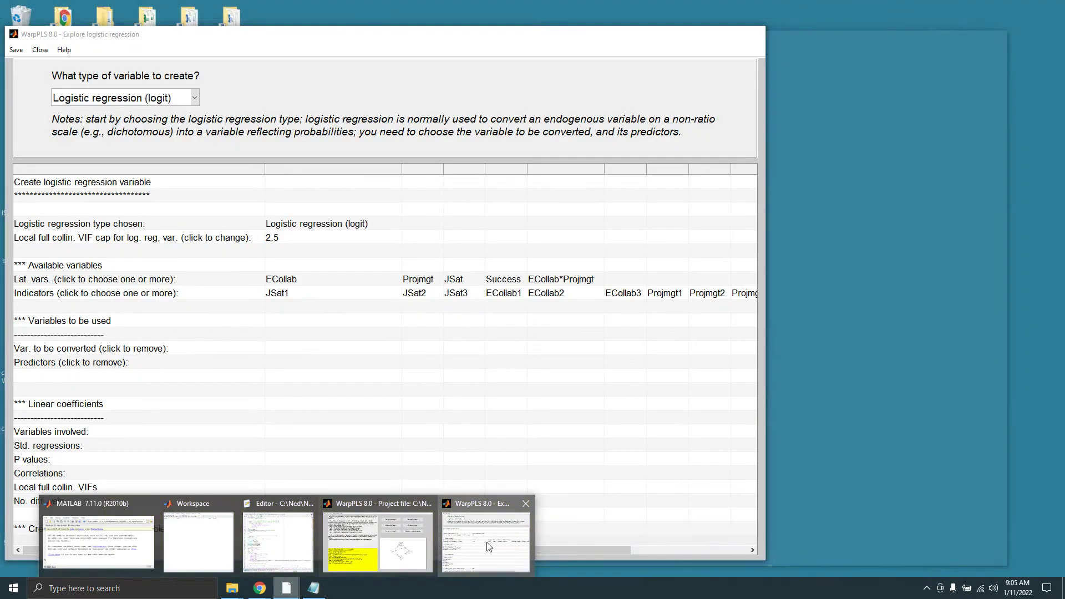
{"action": "left_click", "coordinate": [487, 547]}
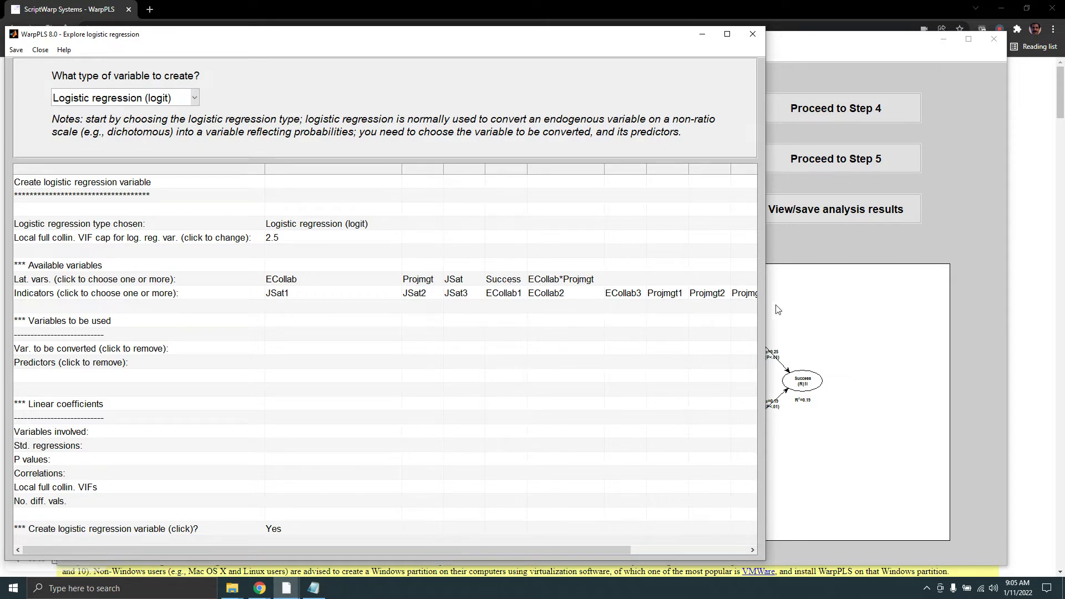
{"action": "left_click_drag", "start_coordinate": [763, 312], "coordinate": [645, 314]}
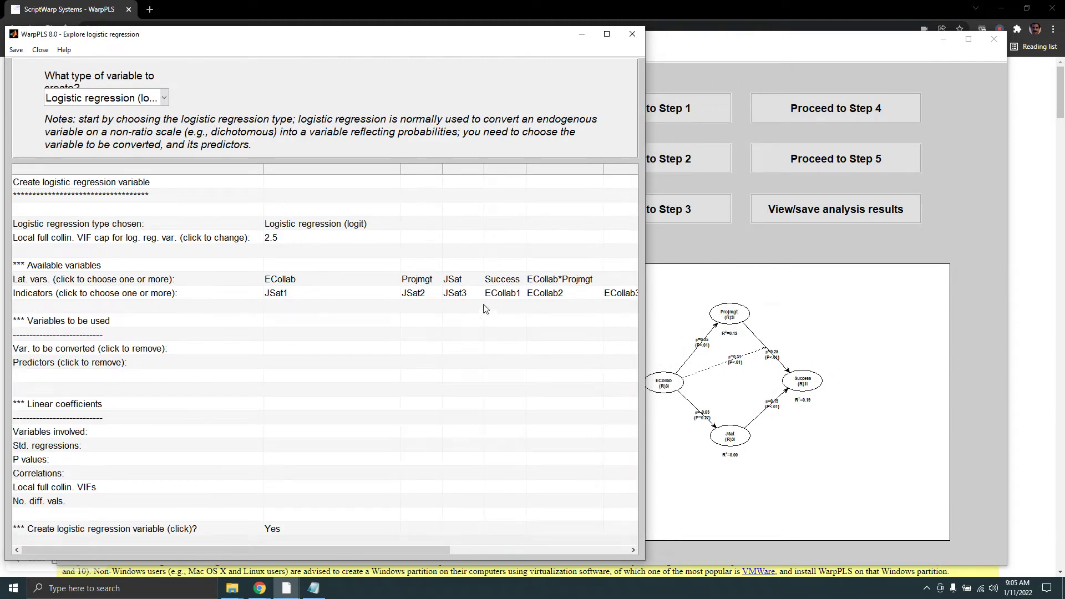
Choose Success as the variable to convert, with the latent variables Projmgt, ECollab and JSat as its predictors
{"action": "left_click", "coordinate": [495, 280]}
{"action": "left_click", "coordinate": [412, 285]}
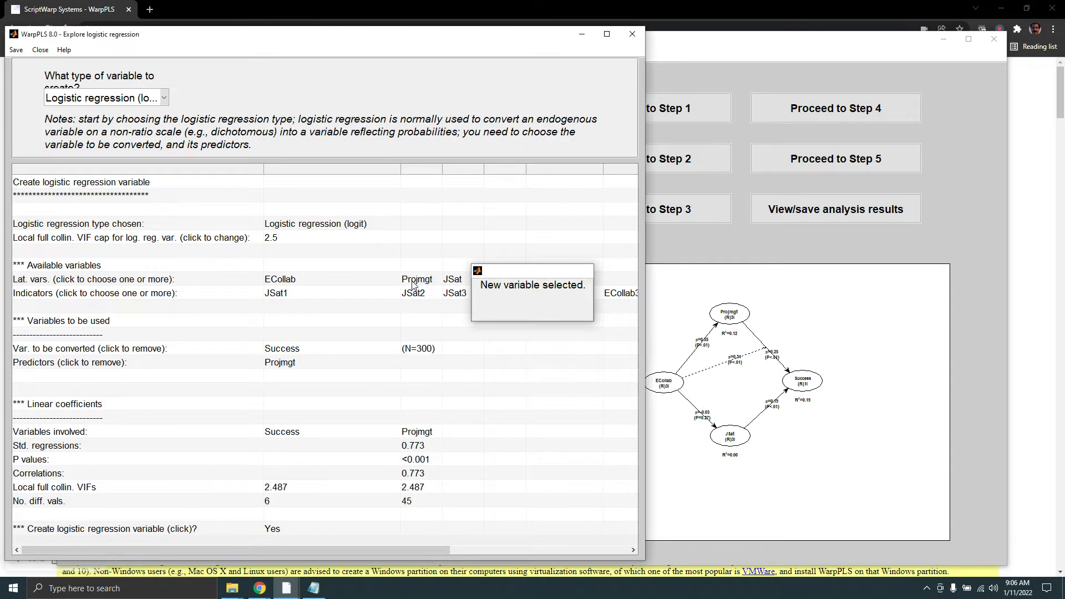
{"action": "left_click", "coordinate": [291, 280]}
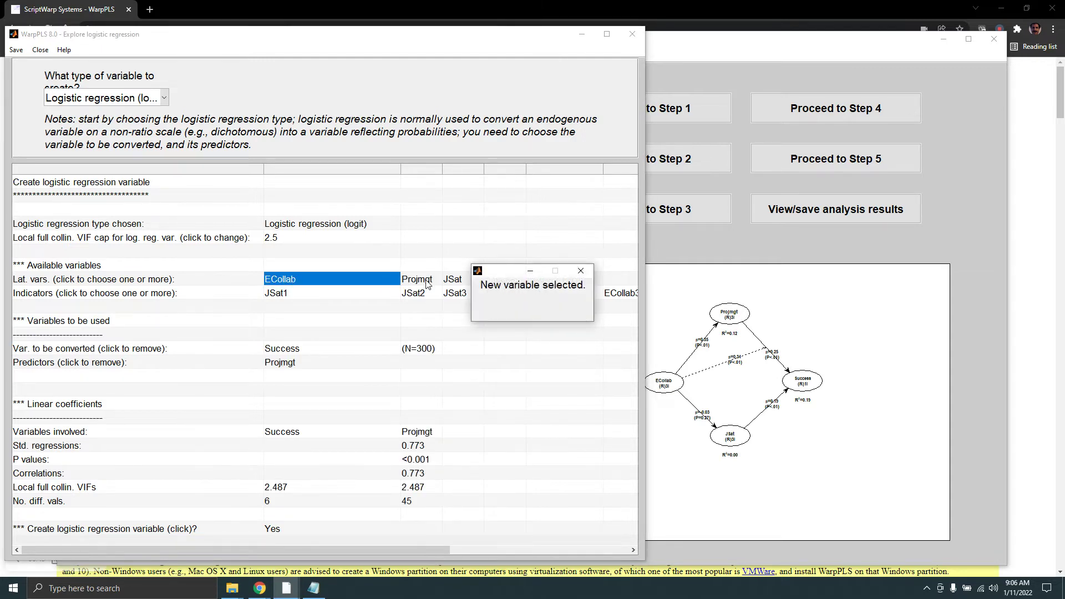
{"action": "left_click", "coordinate": [451, 283]}
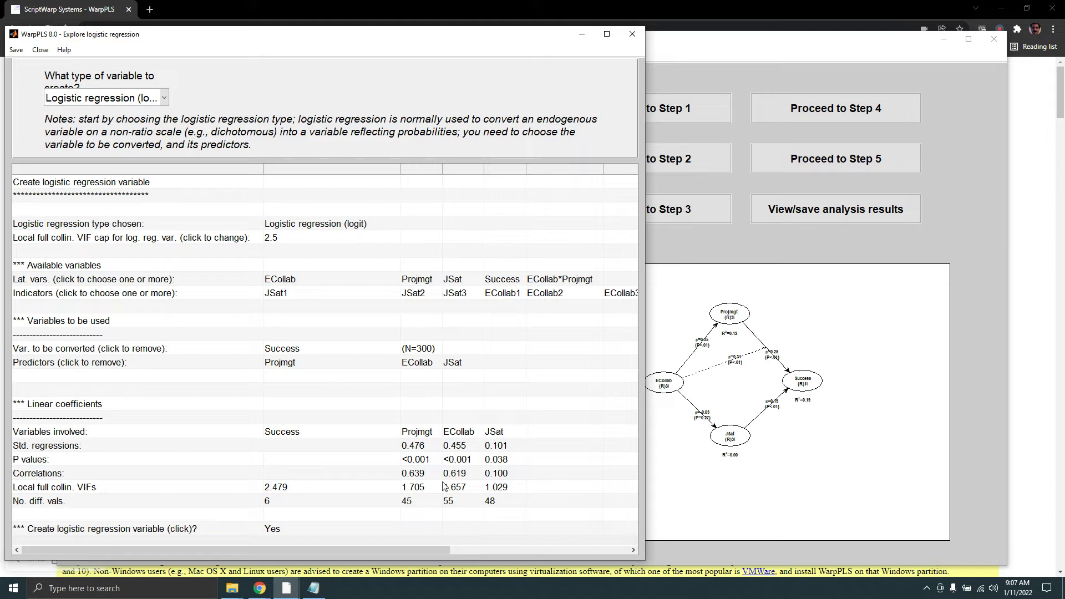
Create the logistic regression variable with the name lr_Suc, check it among the indicators, and close the logistic regression window
{"action": "left_click", "coordinate": [283, 530]}
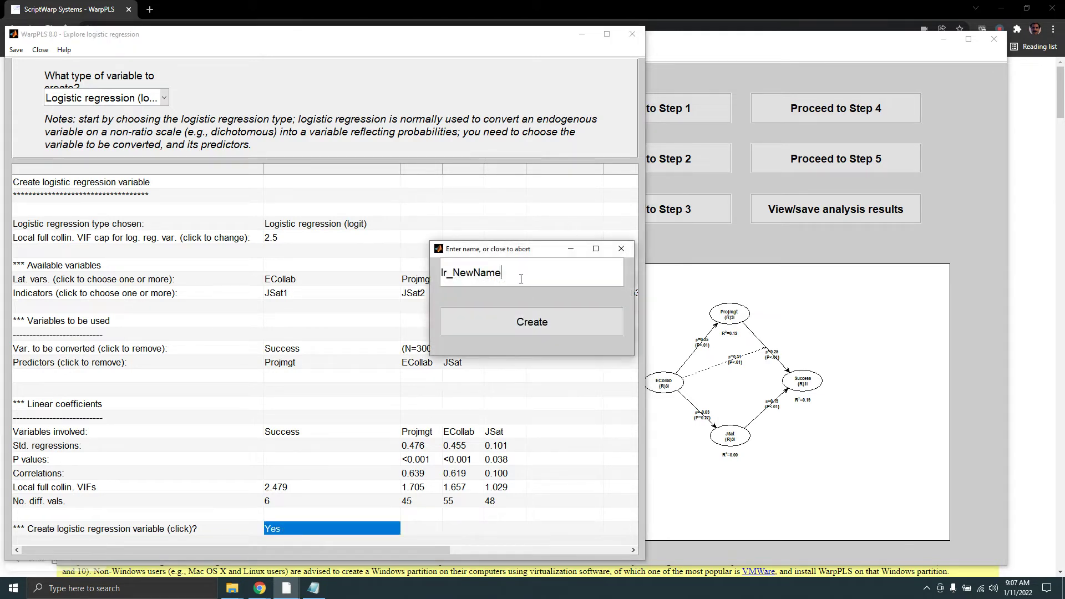
{"action": "key", "text": "BackSpace"}
{"action": "key", "text": "BackSpace"}
{"action": "key", "text": "BackSpace"}
{"action": "key", "text": "BackSpace"}
{"action": "key", "text": "BackSpace"}
{"action": "key", "text": "BackSpace"}
{"action": "key", "text": "BackSpace"}
{"action": "type", "text": "Suc"}
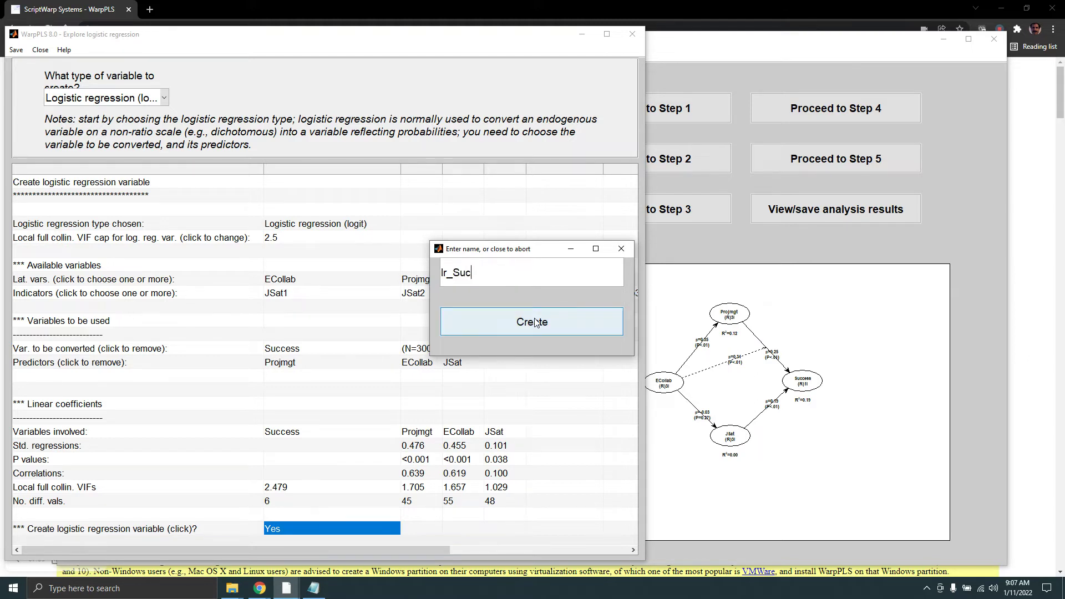
{"action": "left_click", "coordinate": [535, 324]}
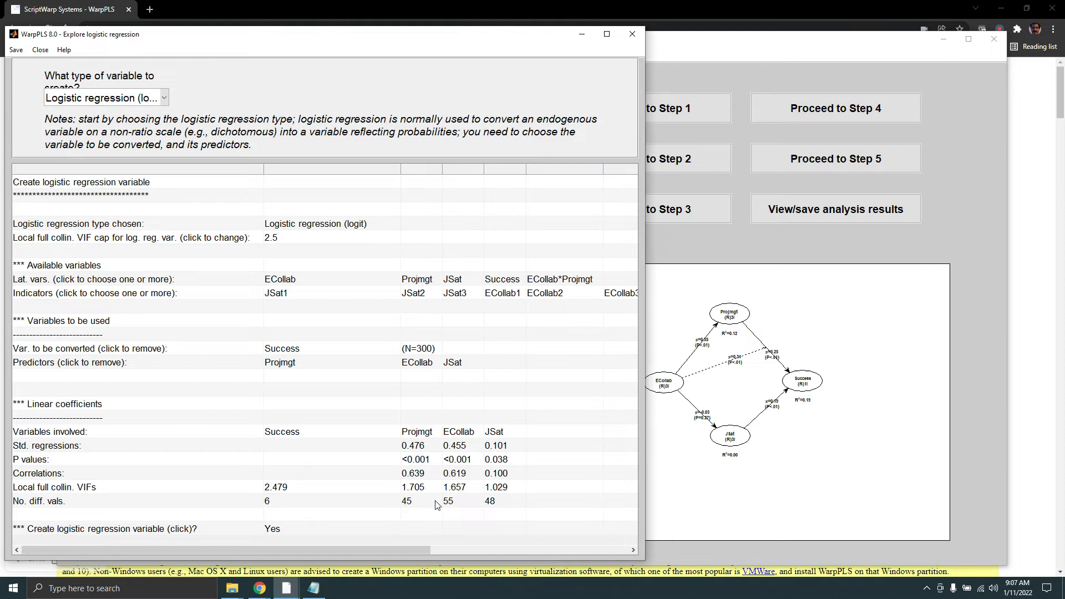
{"action": "left_click_drag", "start_coordinate": [388, 546], "coordinate": [628, 526]}
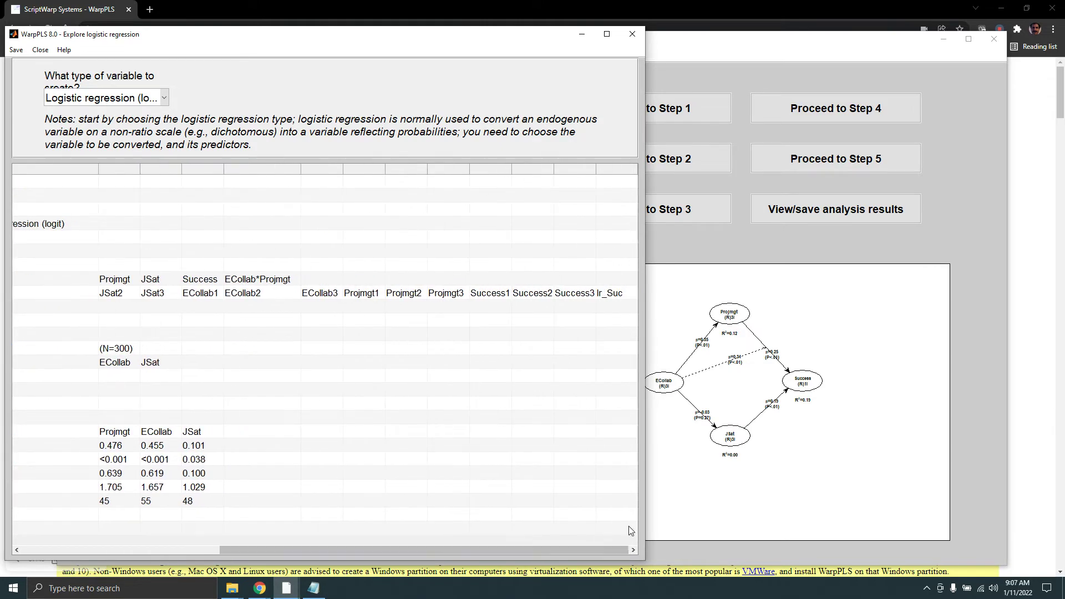
{"action": "left_click", "coordinate": [630, 33]}
View the raw indicator data to inspect the lr_Suc column, and close the table
{"action": "left_click", "coordinate": [122, 55]}
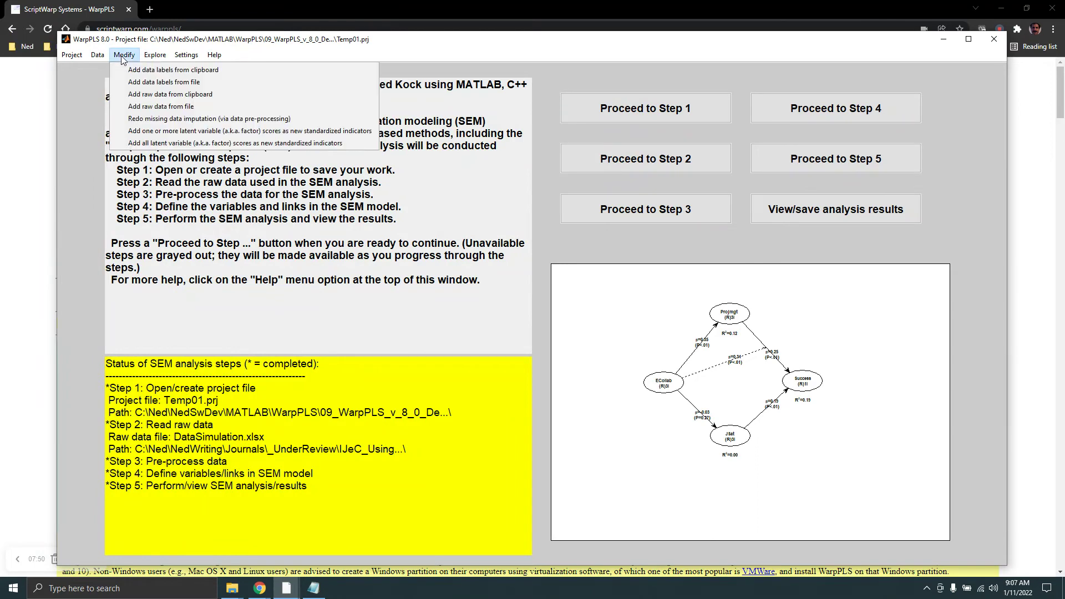
{"action": "mouse_move", "coordinate": [98, 57]}
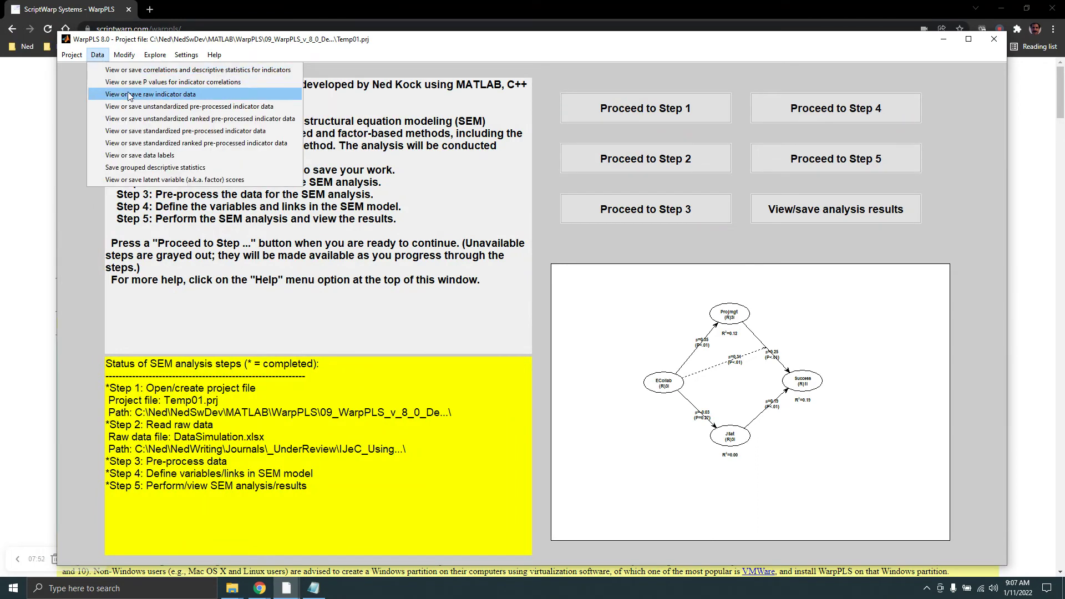
{"action": "left_click", "coordinate": [158, 95]}
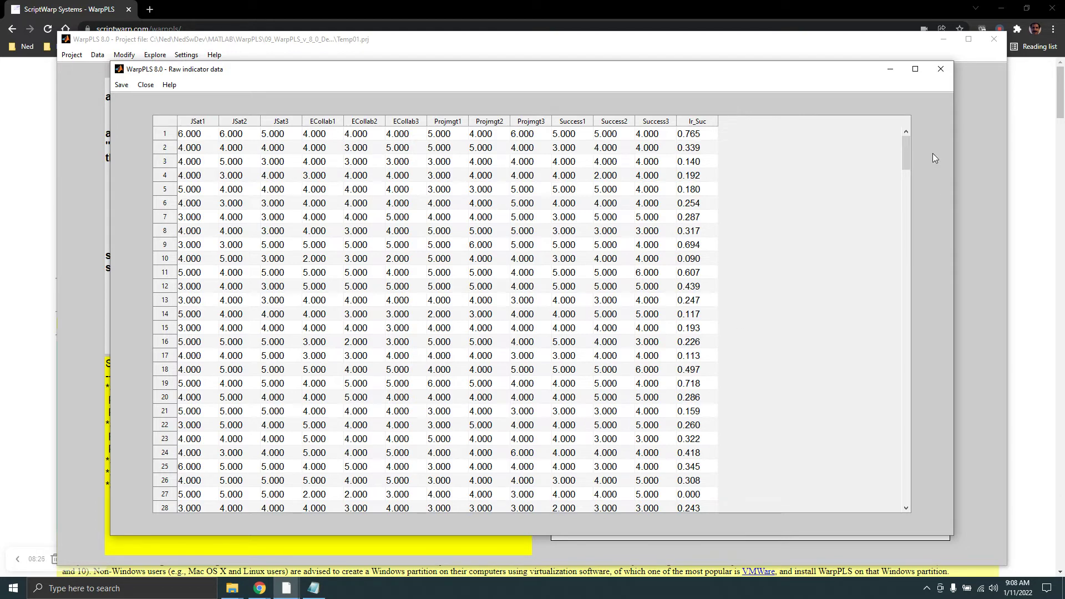
{"action": "left_click", "coordinate": [940, 68]}
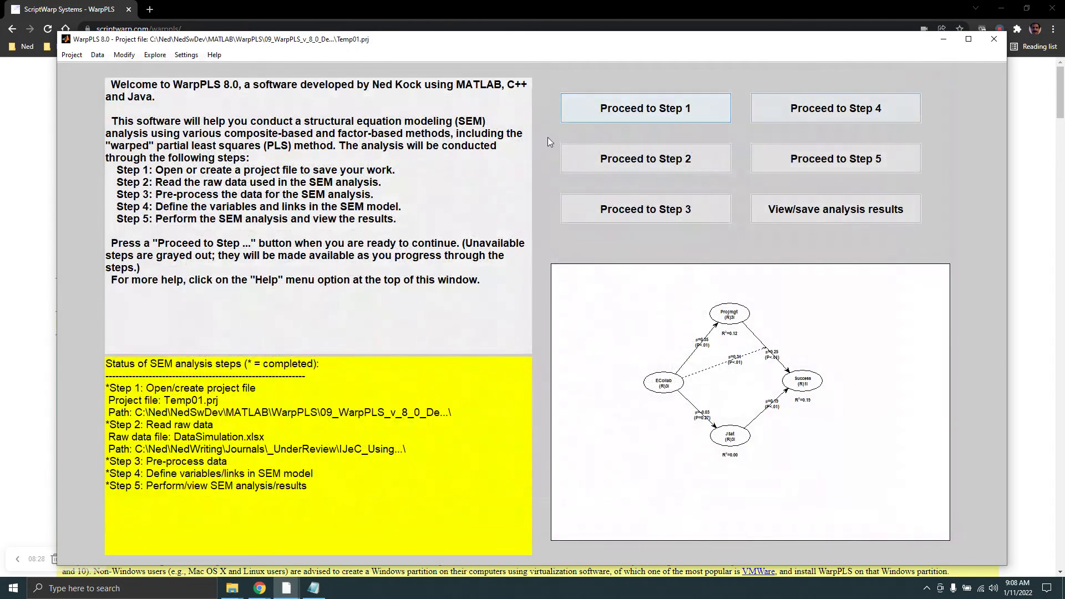
{"action": "left_click", "coordinate": [824, 114]}
{"action": "left_click", "coordinate": [698, 222]}
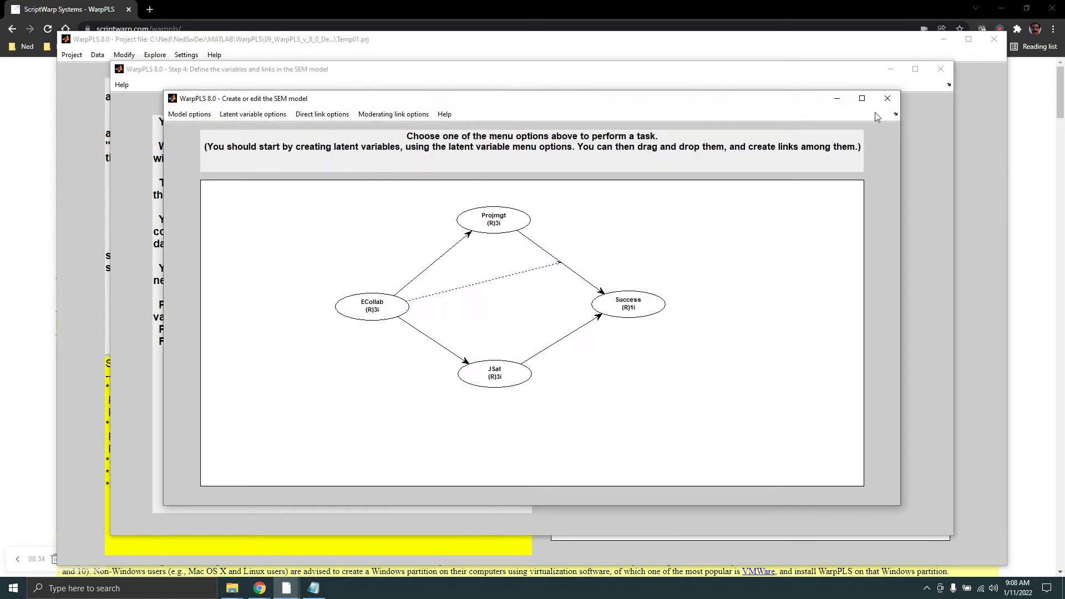
{"action": "left_click", "coordinate": [886, 99]}
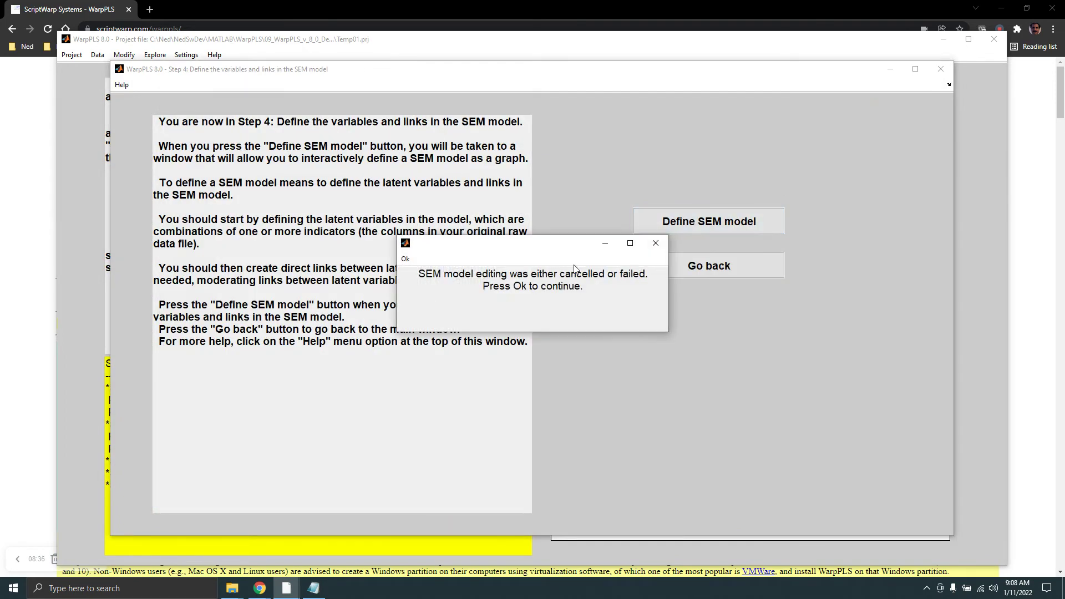
{"action": "left_click", "coordinate": [405, 260]}
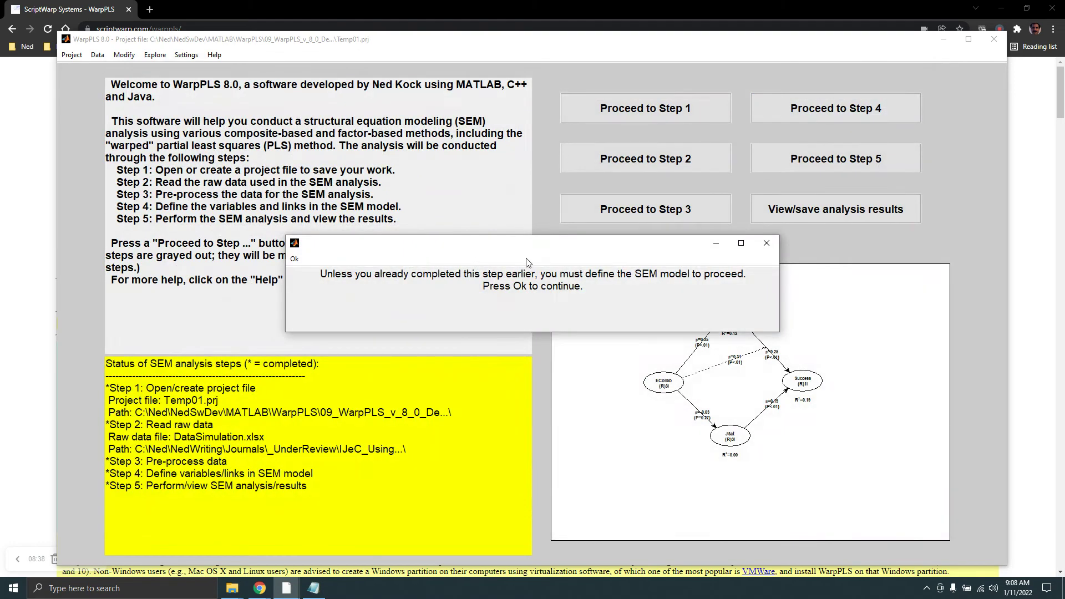
{"action": "left_click", "coordinate": [768, 244]}
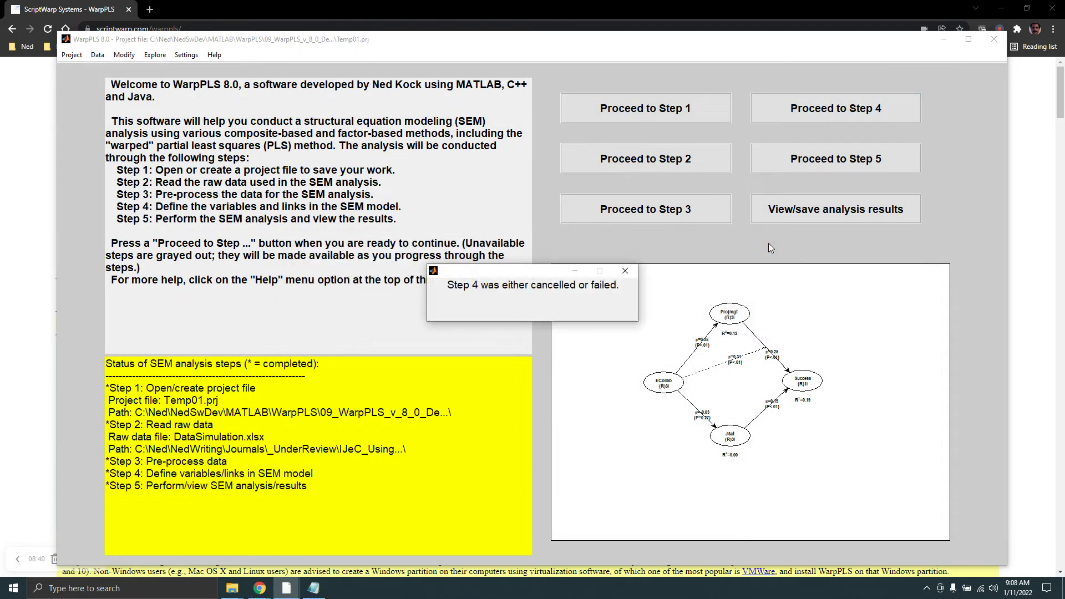
{"action": "left_click", "coordinate": [627, 272]}
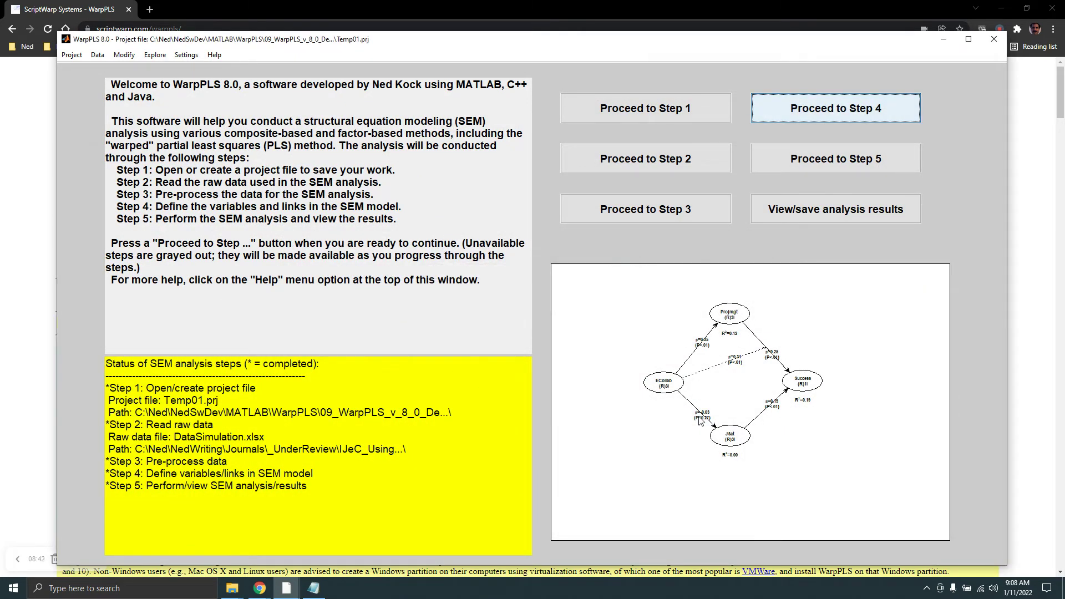
Display the current SEM analysis results and open a blank workbook in Excel
{"action": "left_click", "coordinate": [853, 212]}
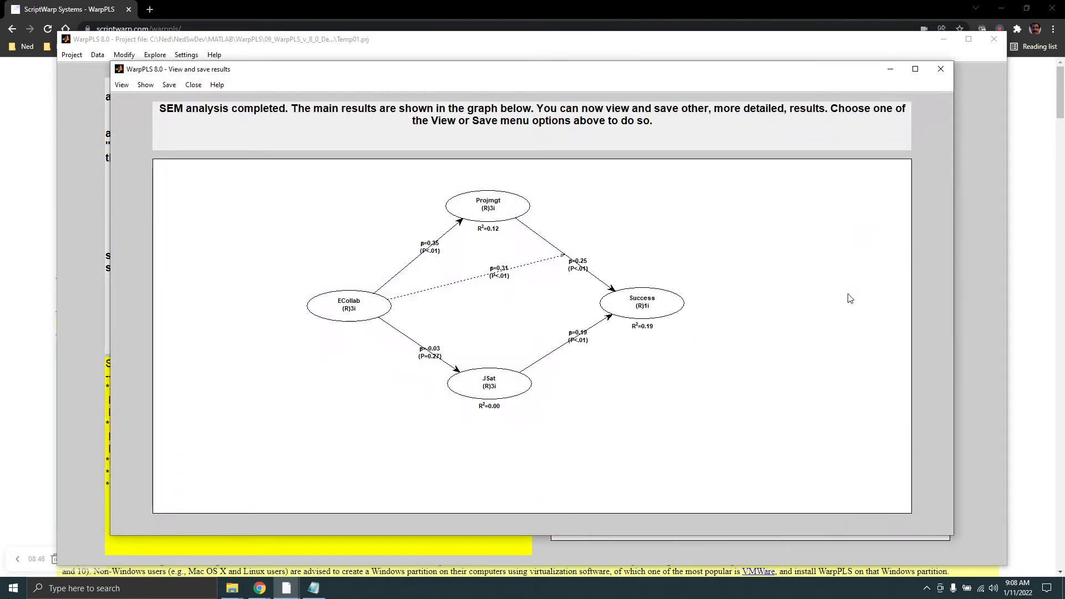
{"action": "left_click", "coordinate": [157, 593]}
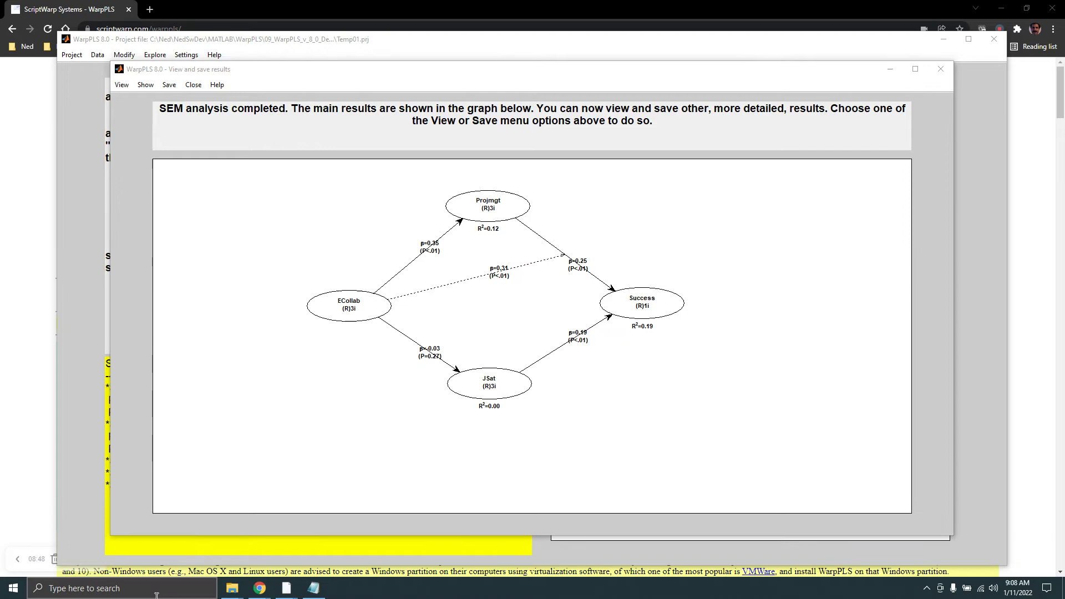
{"action": "type", "text": "excel"}
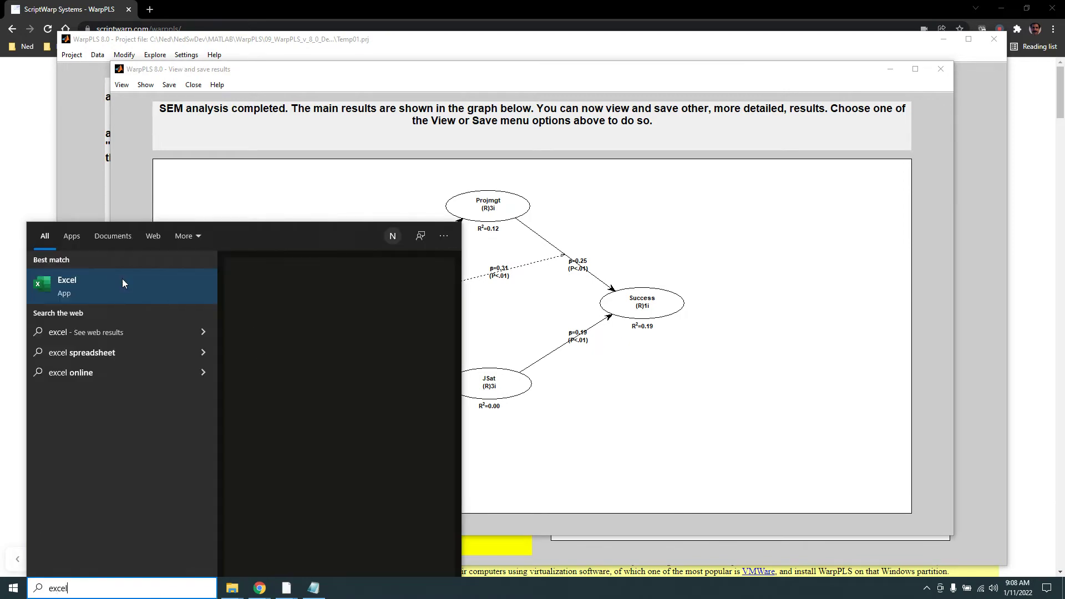
{"action": "left_click", "coordinate": [74, 284]}
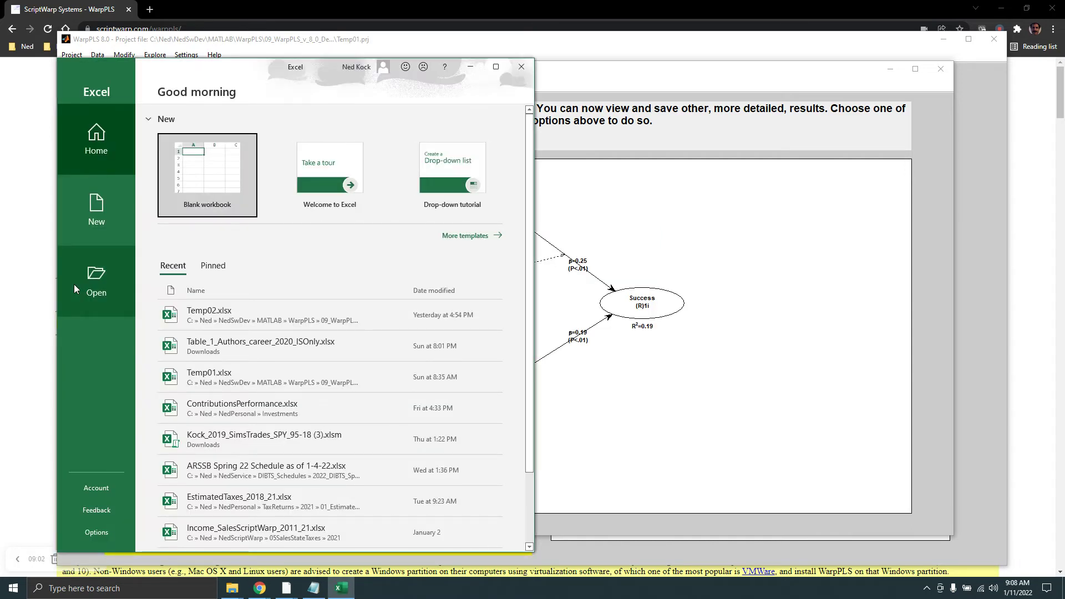
{"action": "left_click", "coordinate": [216, 175]}
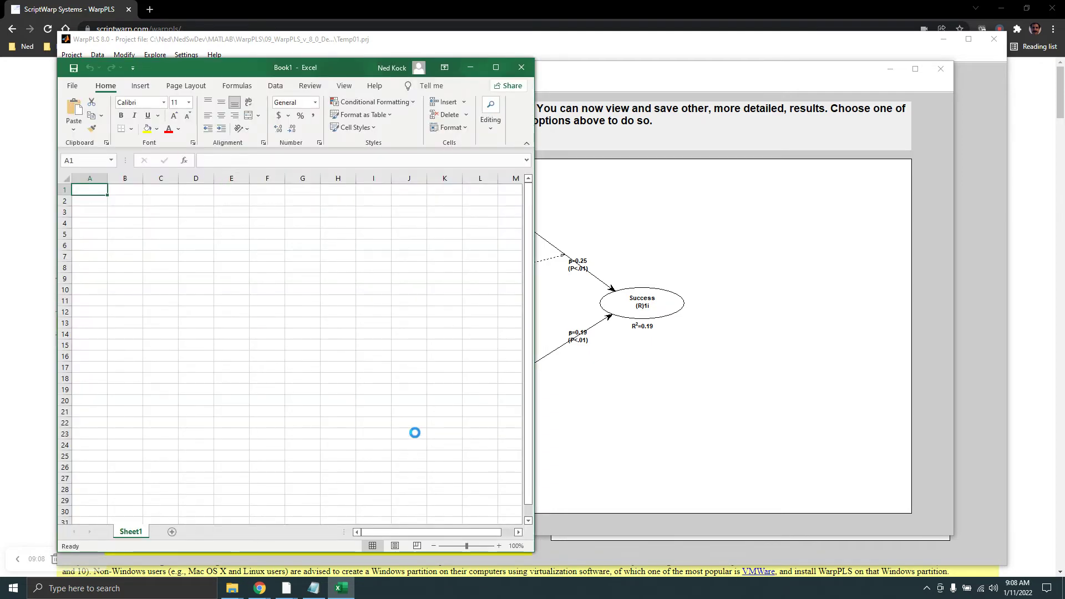
Paste the captured results screenshot into the sheet, show its whole model graph at 80% zoom, and minimize Excel
{"action": "key", "text": "ctrl+v"}
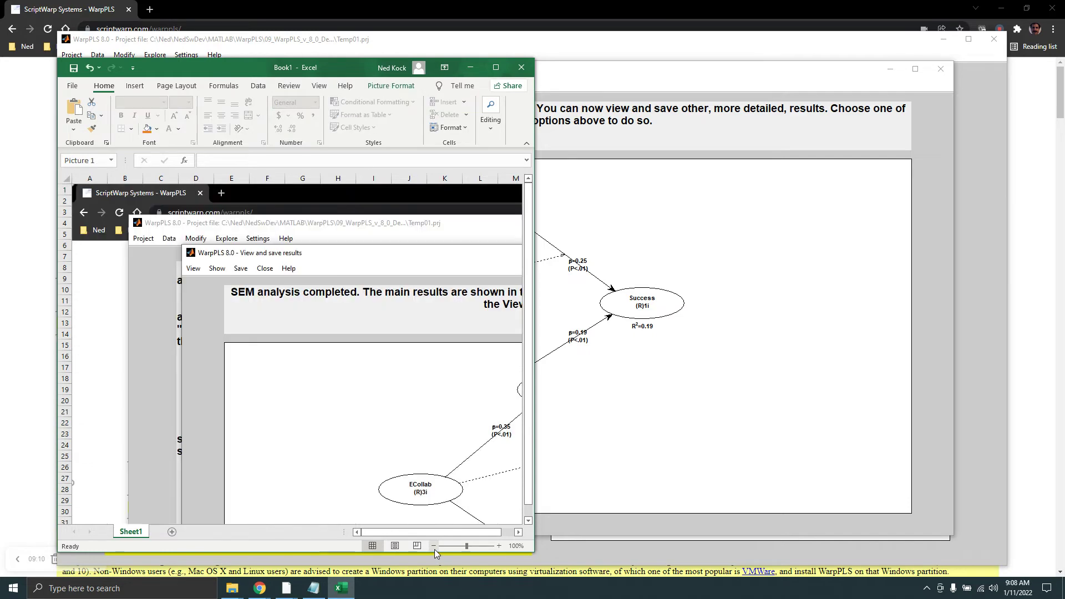
{"action": "left_click", "coordinate": [434, 547]}
{"action": "left_click", "coordinate": [434, 547]}
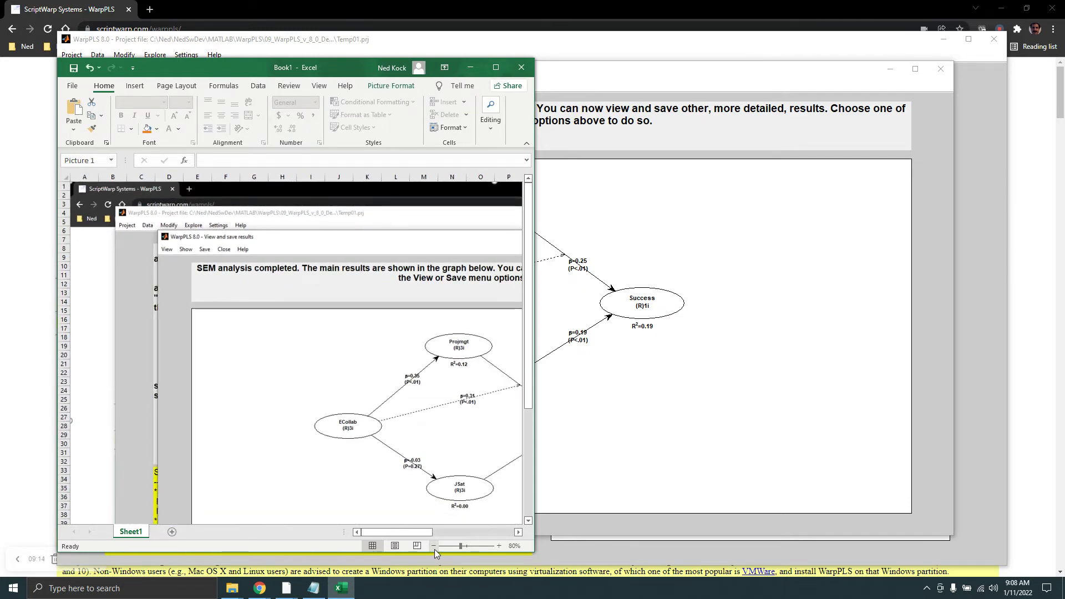
{"action": "left_click_drag", "start_coordinate": [417, 532], "coordinate": [445, 534]}
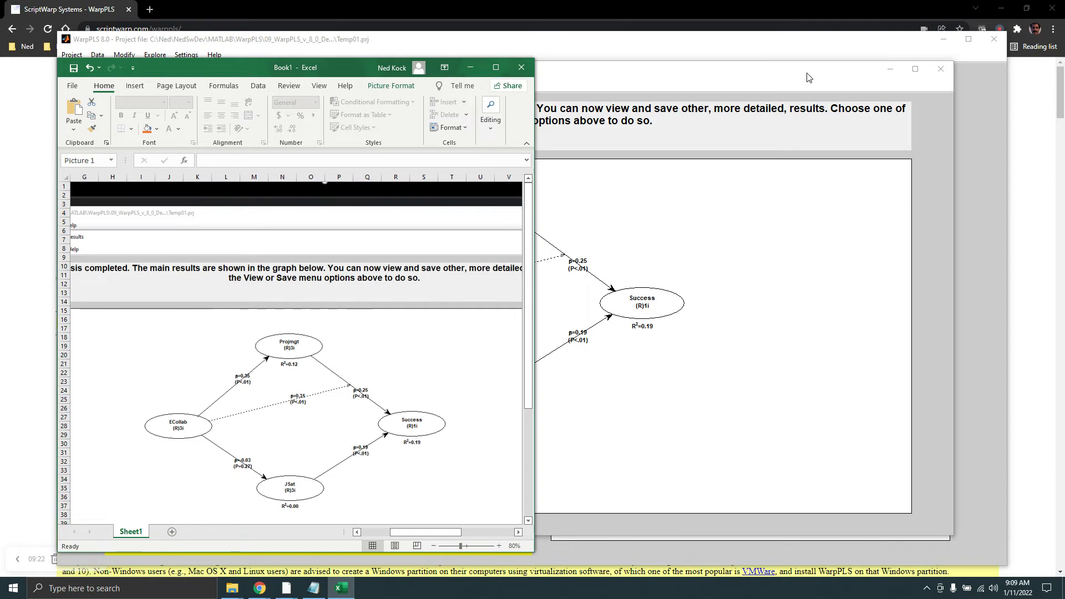
{"action": "left_click", "coordinate": [471, 68]}
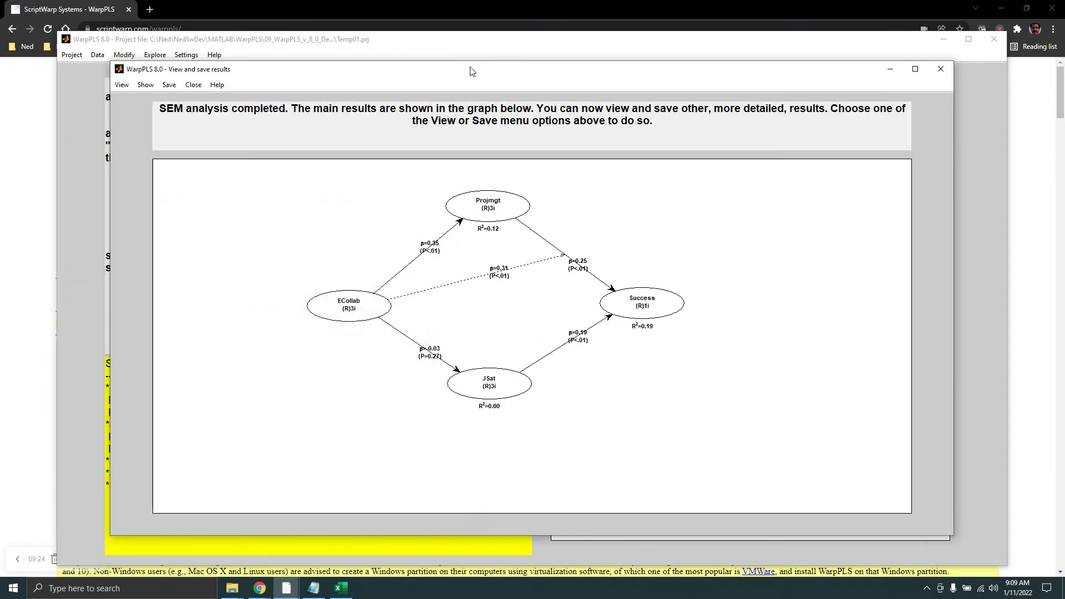
Close the analysis results and open the SEM model for editing in Step 4
{"action": "left_click", "coordinate": [941, 69]}
{"action": "left_click", "coordinate": [840, 112]}
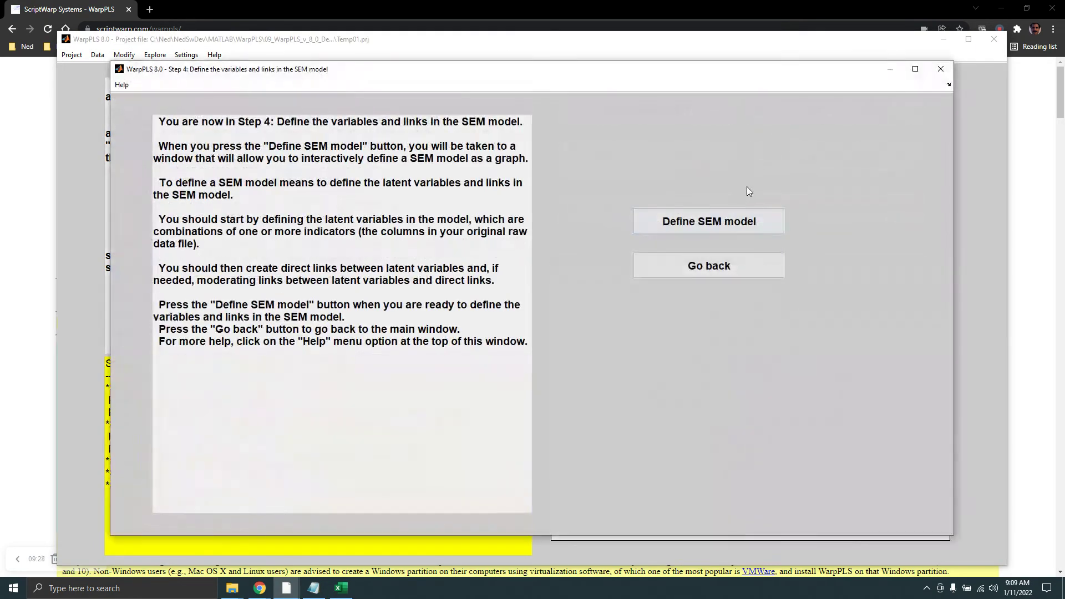
{"action": "left_click", "coordinate": [696, 223]}
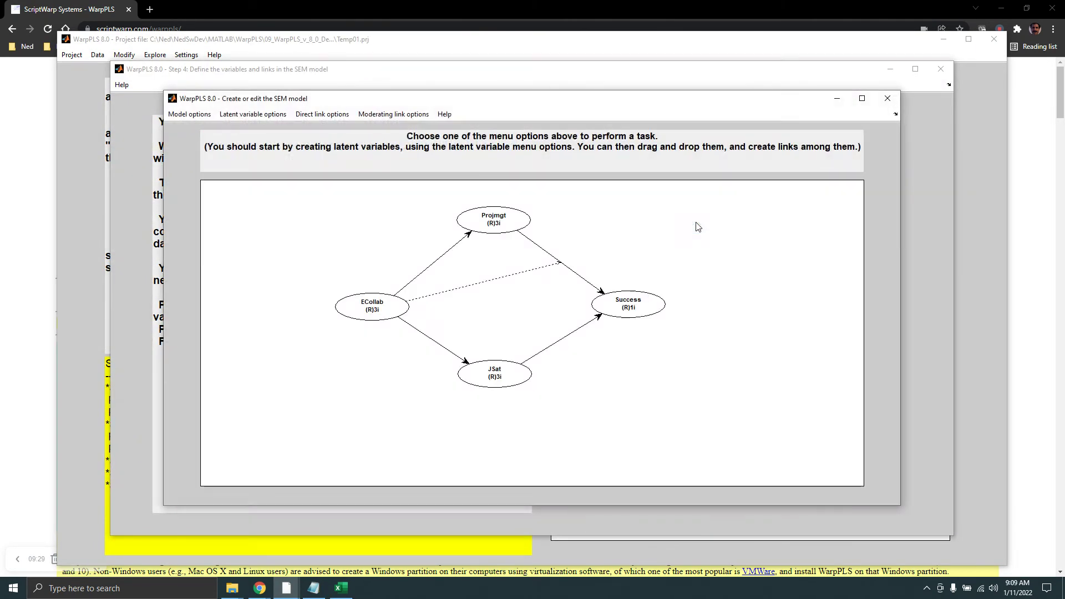
Replace the Success1 indicator of the Success latent variable with lr_Suc and save the latent variable settings
{"action": "left_click", "coordinate": [250, 114]}
{"action": "left_click", "coordinate": [247, 141]}
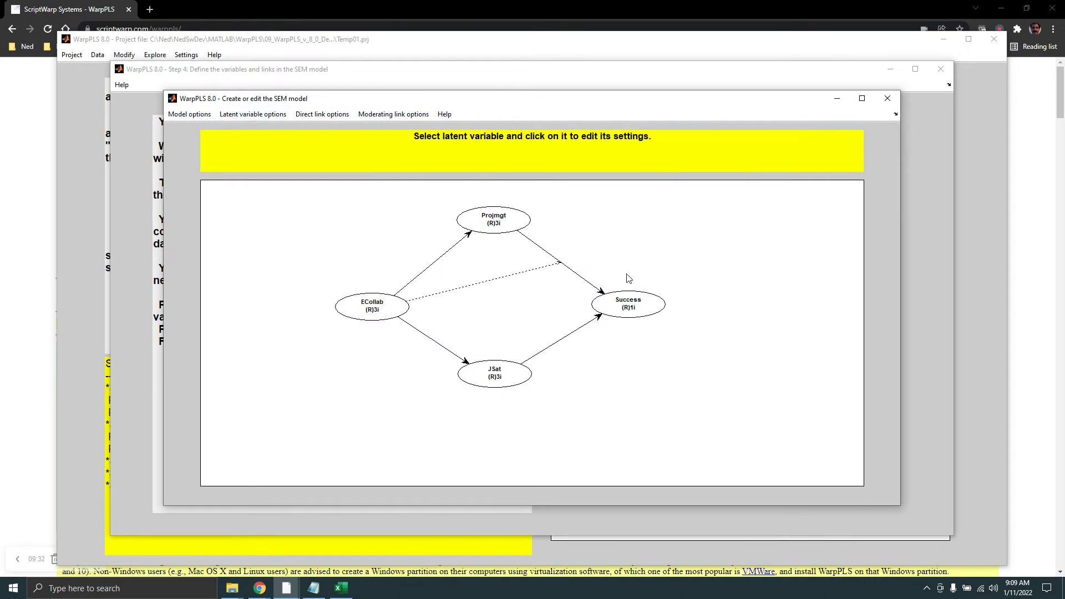
{"action": "left_click", "coordinate": [633, 305]}
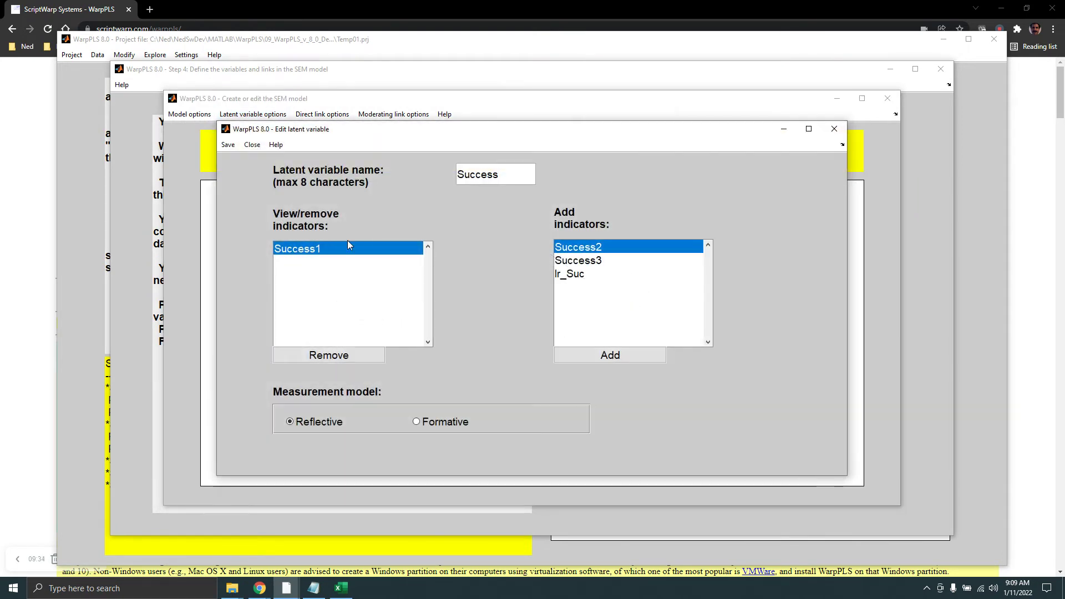
{"action": "left_click", "coordinate": [358, 355]}
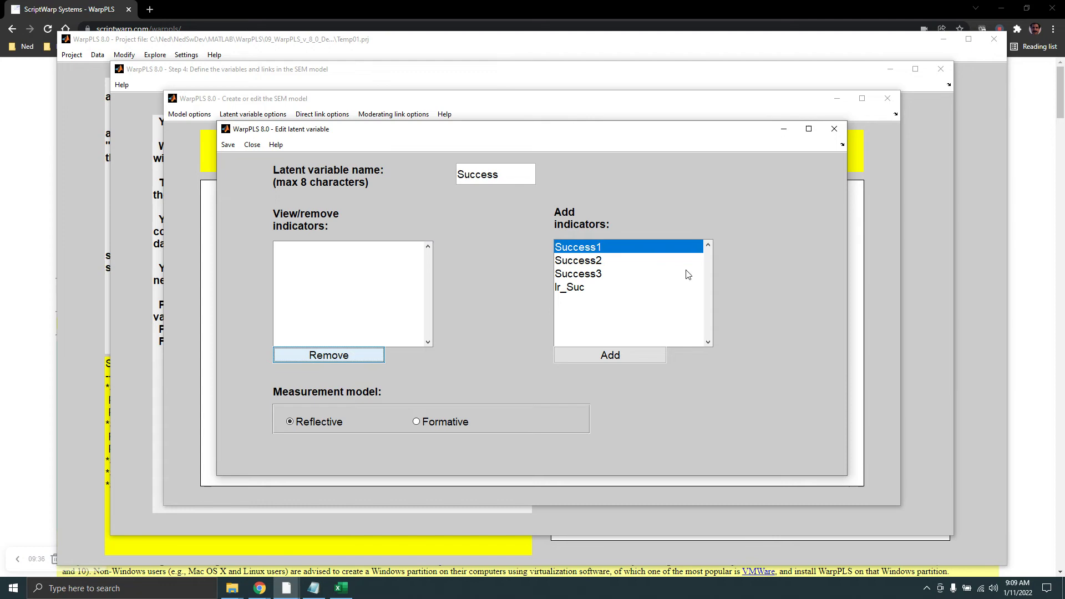
{"action": "left_click", "coordinate": [601, 288]}
{"action": "left_click", "coordinate": [609, 355]}
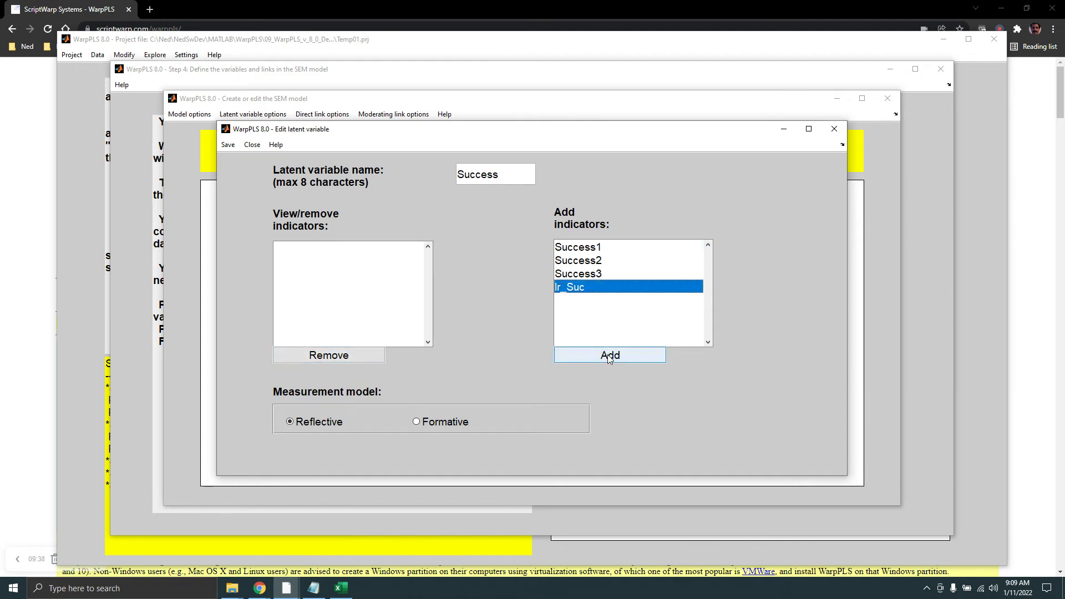
{"action": "left_click", "coordinate": [227, 145]}
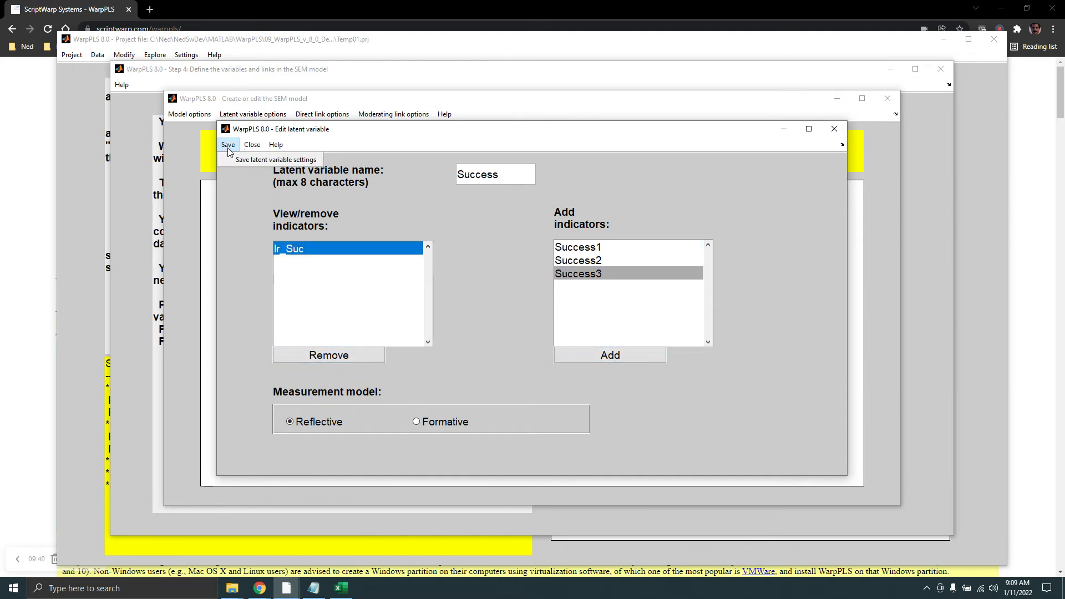
{"action": "left_click", "coordinate": [242, 158]}
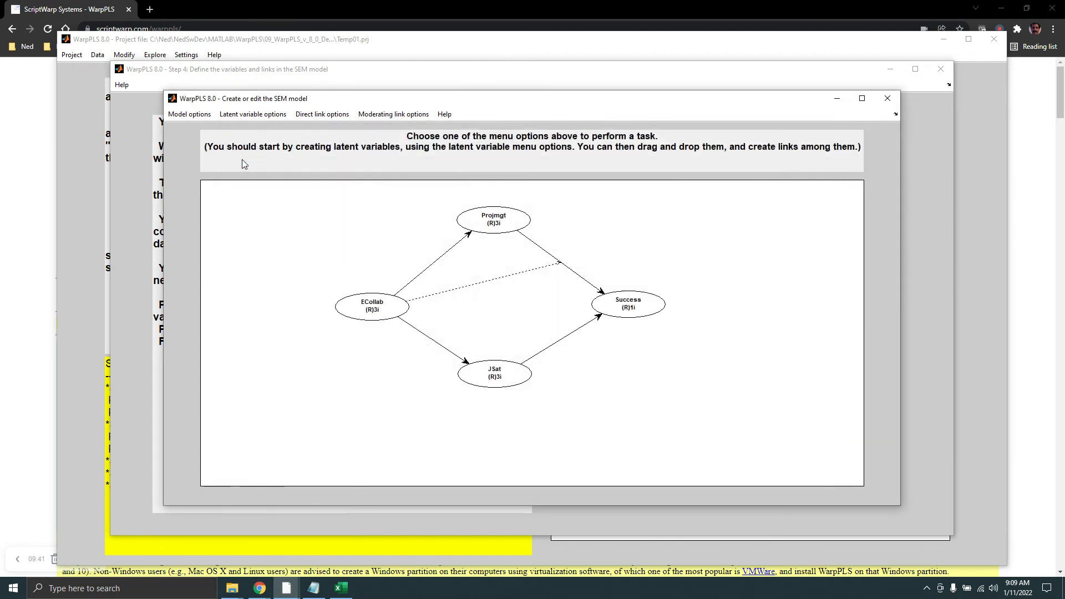
Save and close the edited SEM model, and perform the SEM analysis in Step 5
{"action": "left_click", "coordinate": [205, 113]}
{"action": "left_click", "coordinate": [207, 128]}
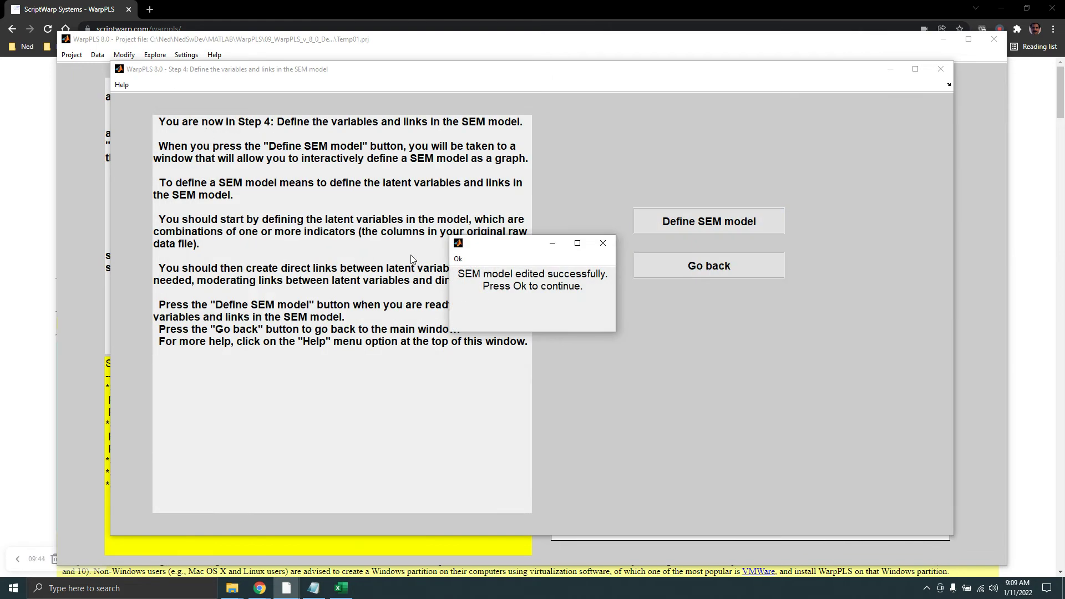
{"action": "left_click", "coordinate": [459, 260]}
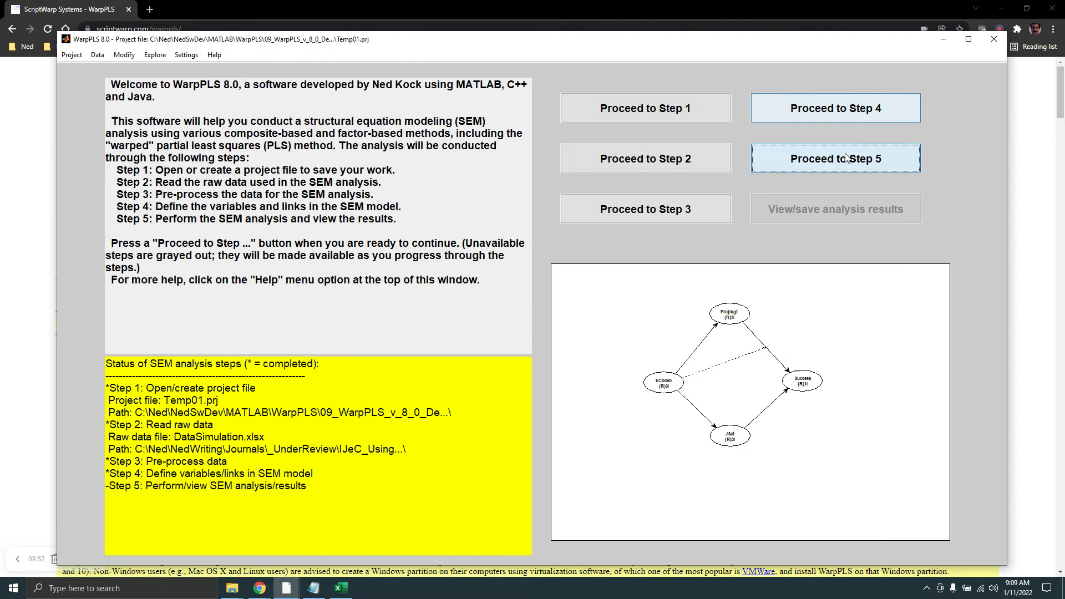
{"action": "left_click", "coordinate": [821, 161]}
{"action": "left_click", "coordinate": [770, 219]}
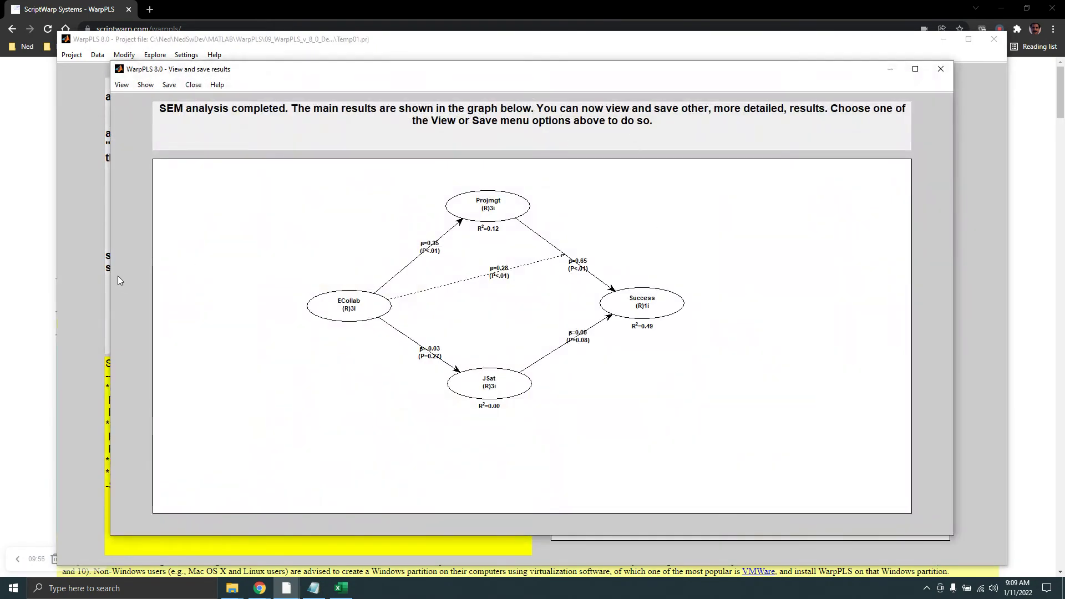
Narrow and reposition the results window, view the latent variable coefficients of the new analysis, and close the table
{"action": "left_click_drag", "start_coordinate": [111, 274], "coordinate": [241, 271]}
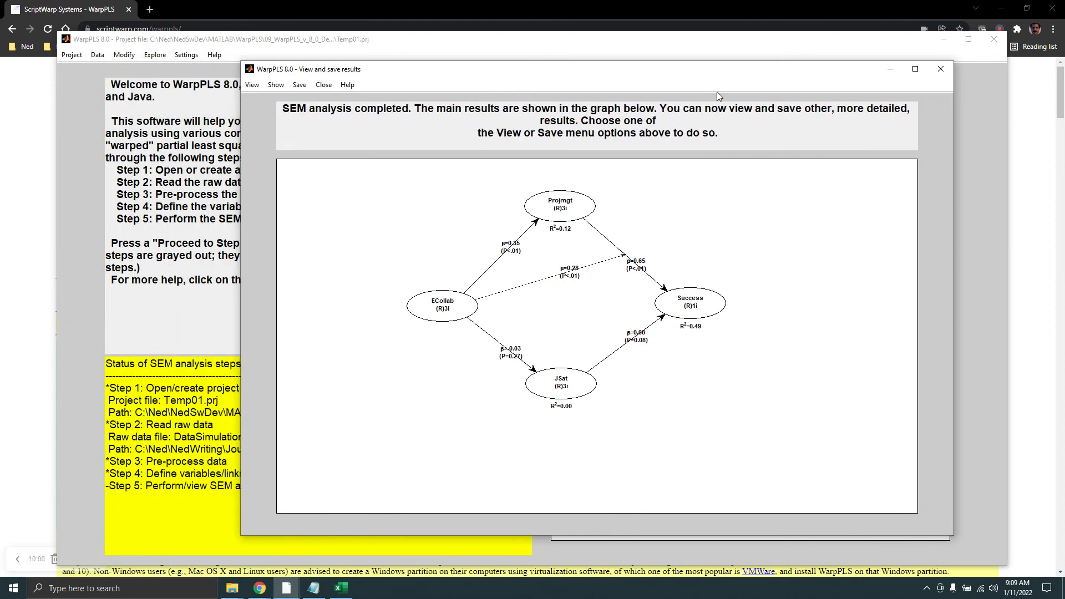
{"action": "left_click_drag", "start_coordinate": [698, 81], "coordinate": [748, 101]}
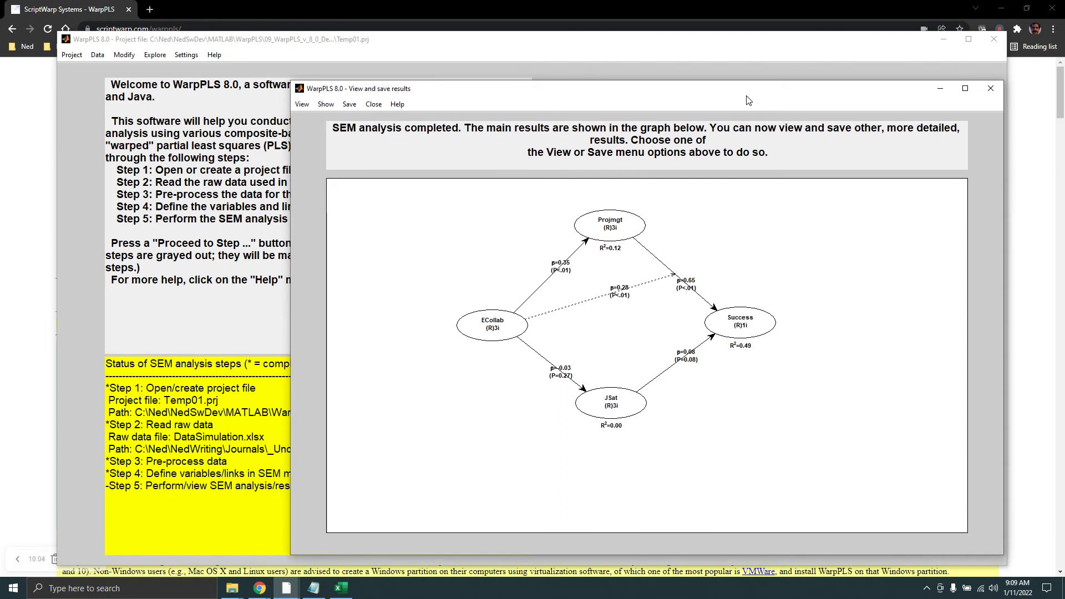
{"action": "left_click", "coordinate": [303, 105]}
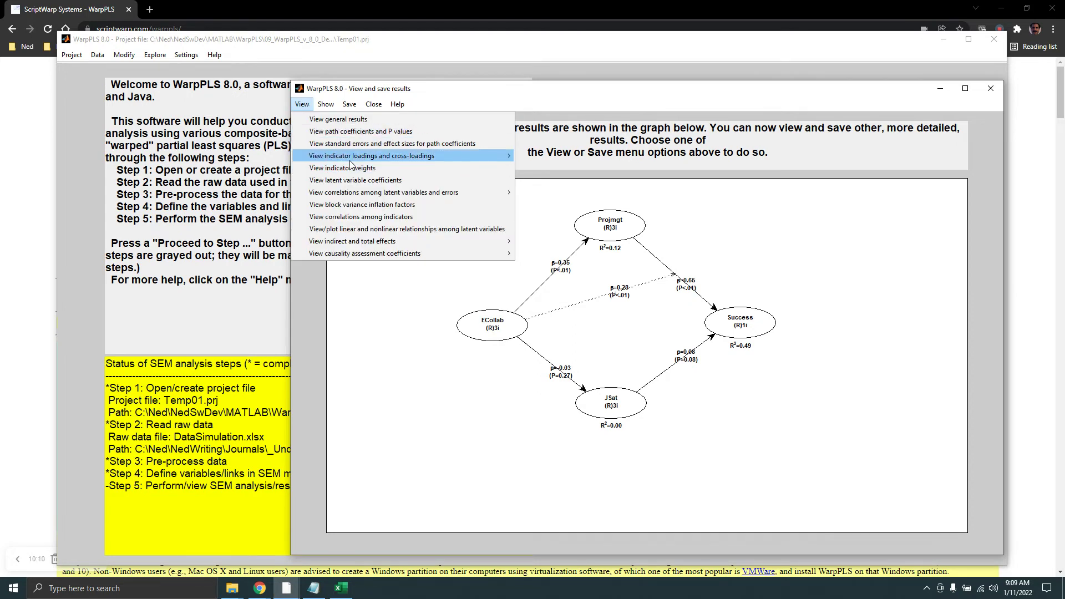
{"action": "left_click", "coordinate": [353, 180]}
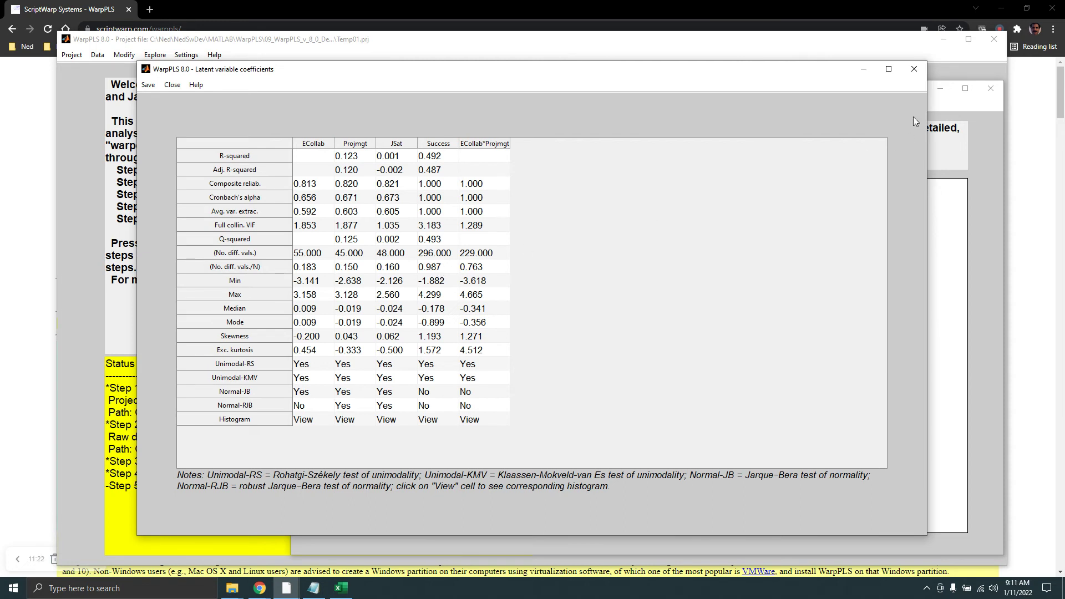
{"action": "left_click", "coordinate": [914, 71]}
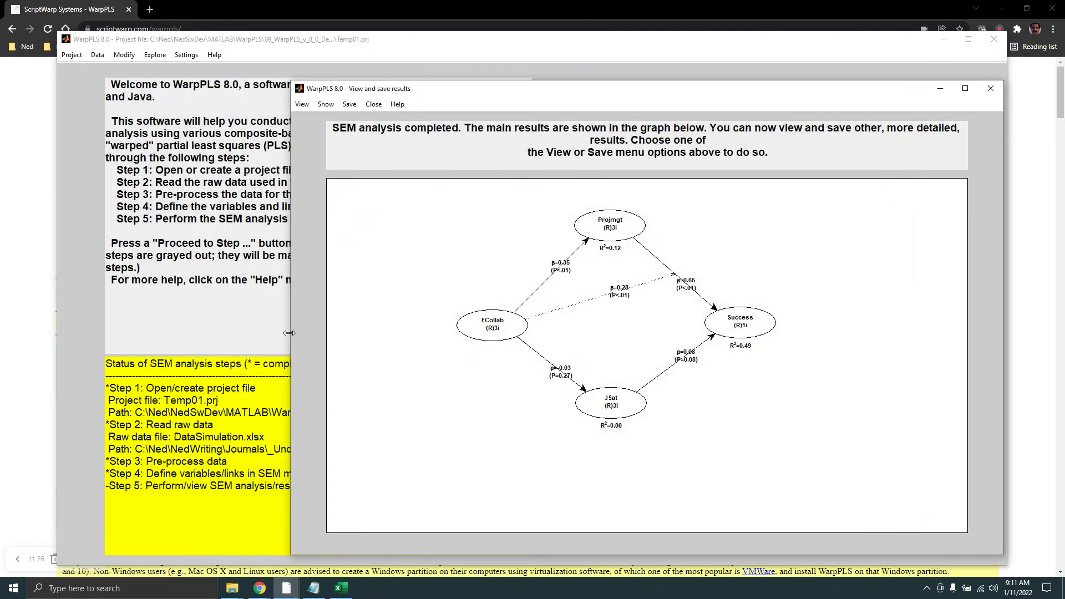
Arrange the narrowed results window beside the Excel screenshot to compare the path coefficients of the two model graphs
{"action": "left_click_drag", "start_coordinate": [291, 335], "coordinate": [344, 338]}
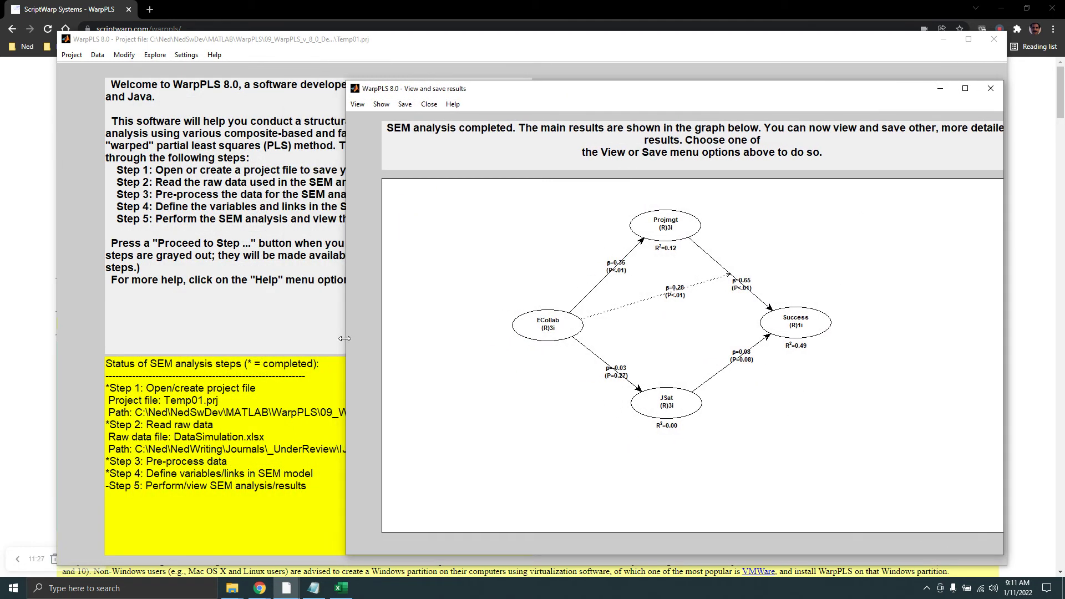
{"action": "left_click", "coordinate": [336, 590]}
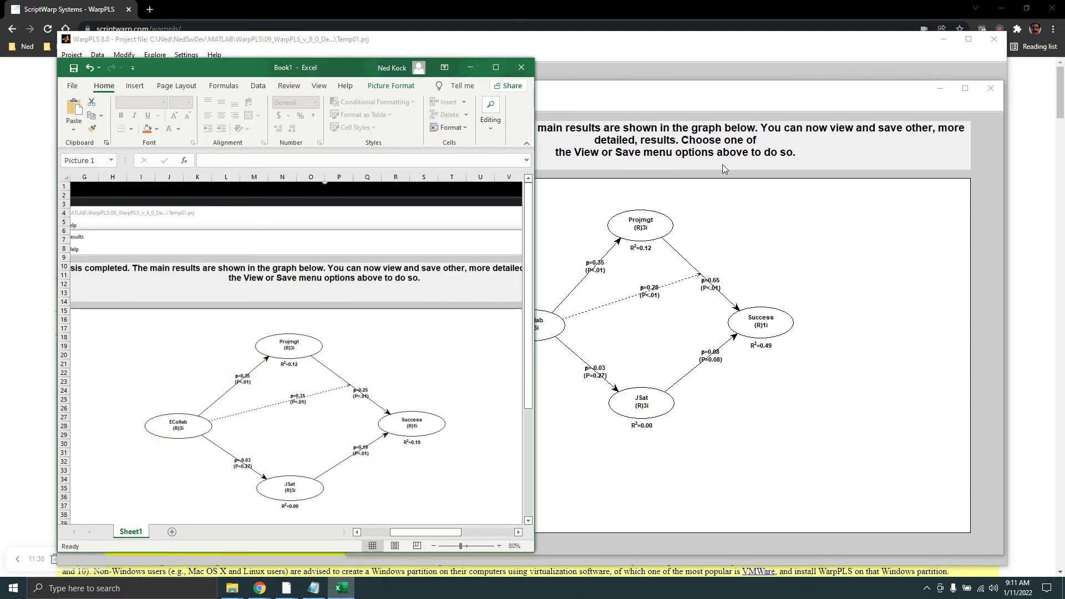
{"action": "left_click", "coordinate": [739, 88]}
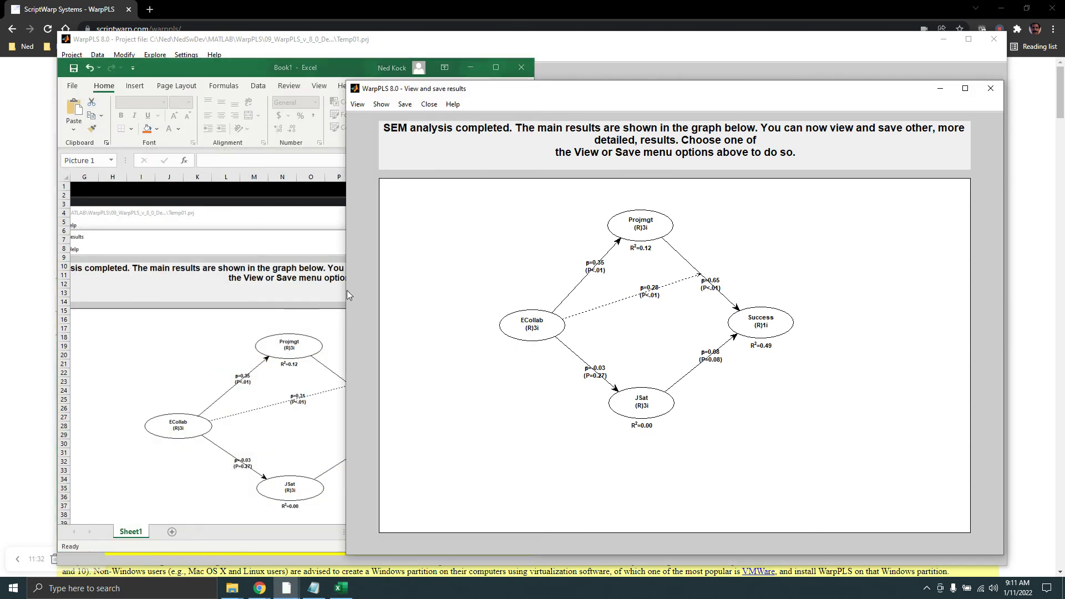
{"action": "left_click_drag", "start_coordinate": [347, 291], "coordinate": [446, 290]}
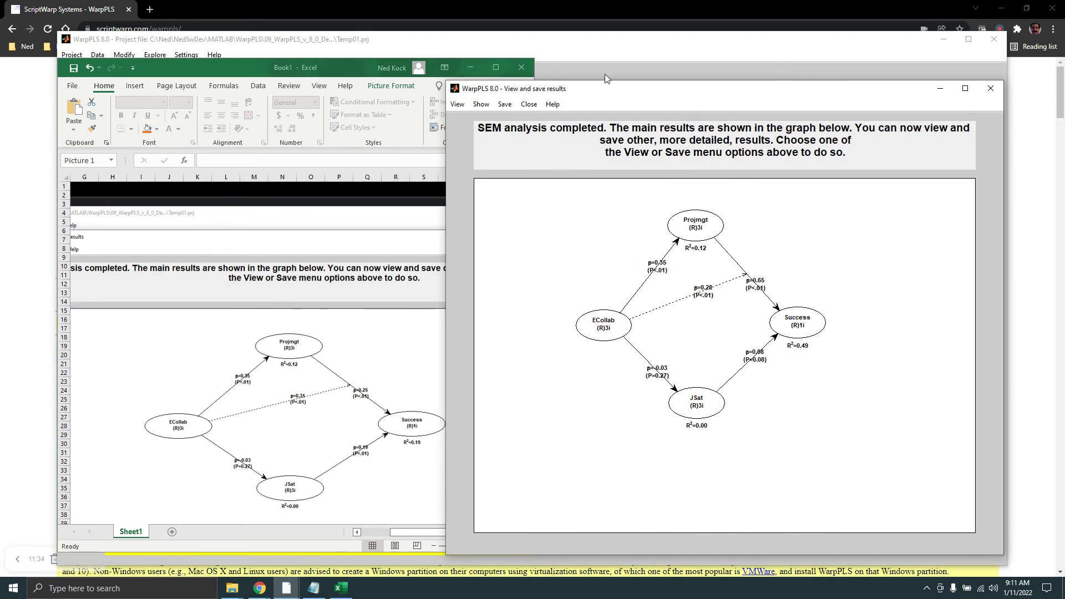
{"action": "left_click", "coordinate": [361, 76]}
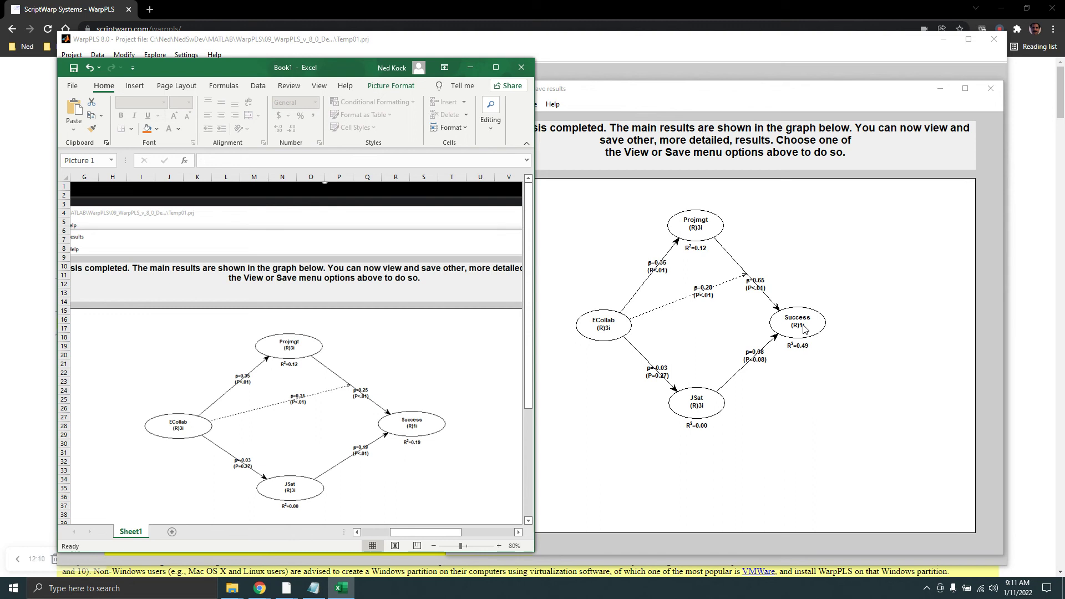
Plot the relationship between Projmgt and Success as a multivariate graph with data points on unstandardized scales
{"action": "left_click", "coordinate": [739, 95]}
{"action": "left_click", "coordinate": [457, 103]}
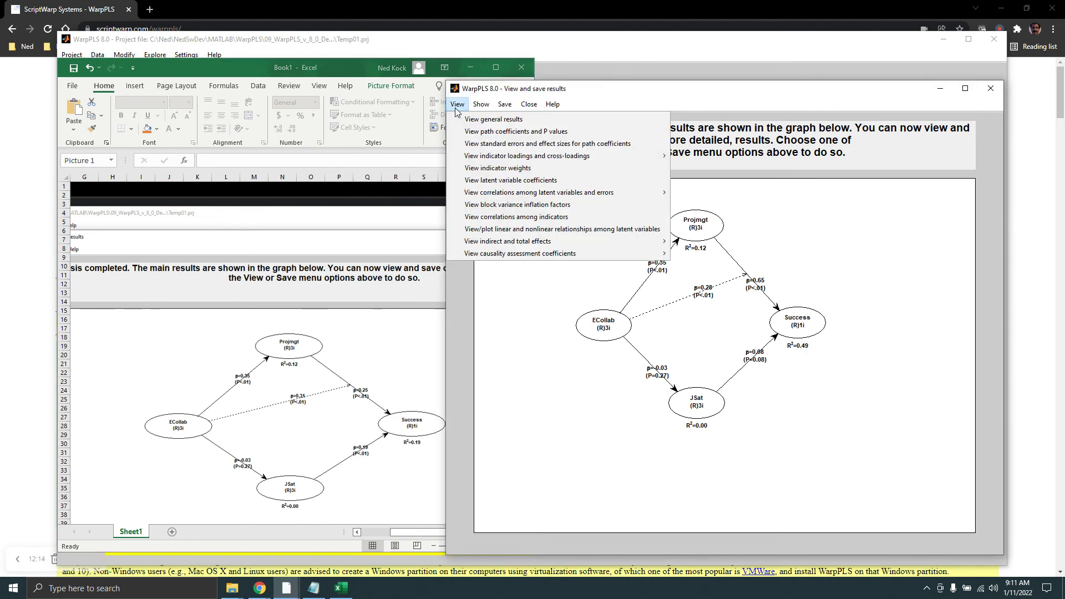
{"action": "left_click", "coordinate": [488, 228]}
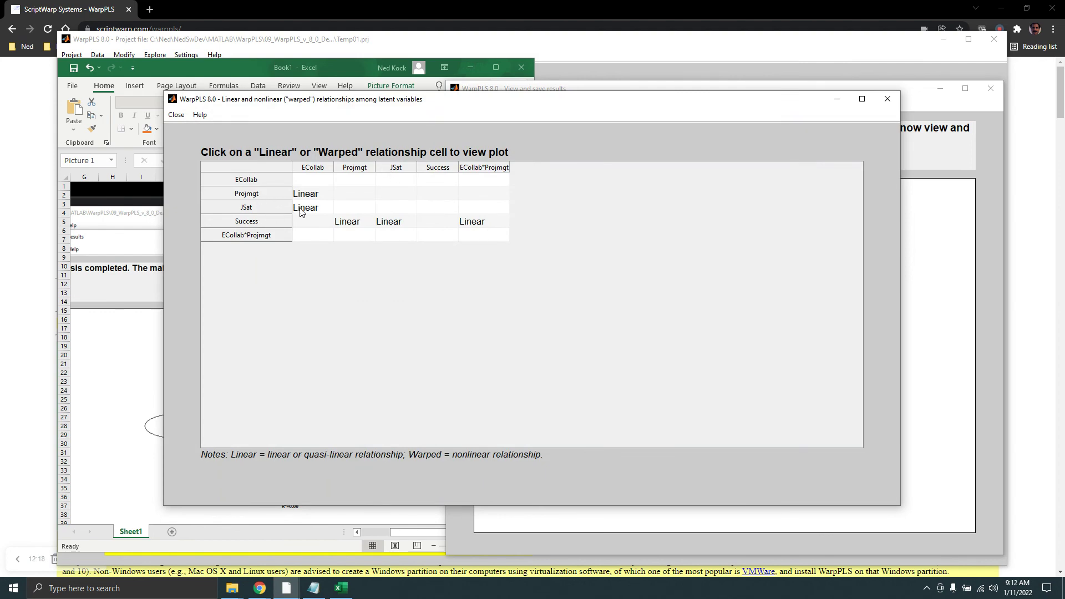
{"action": "left_click", "coordinate": [354, 223]}
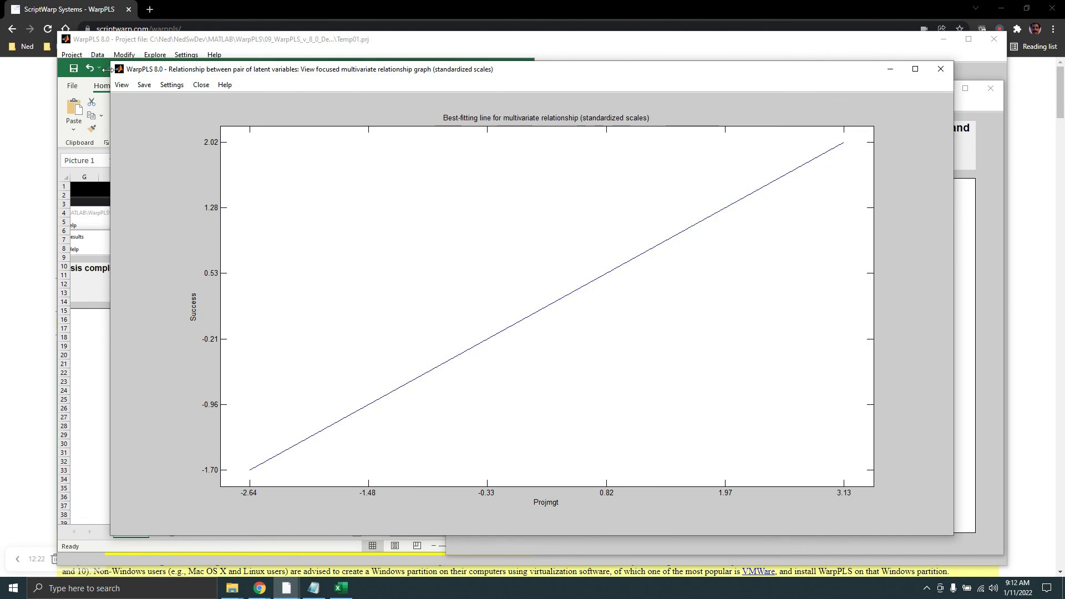
{"action": "left_click", "coordinate": [120, 85]}
{"action": "mouse_move", "coordinate": [138, 128]}
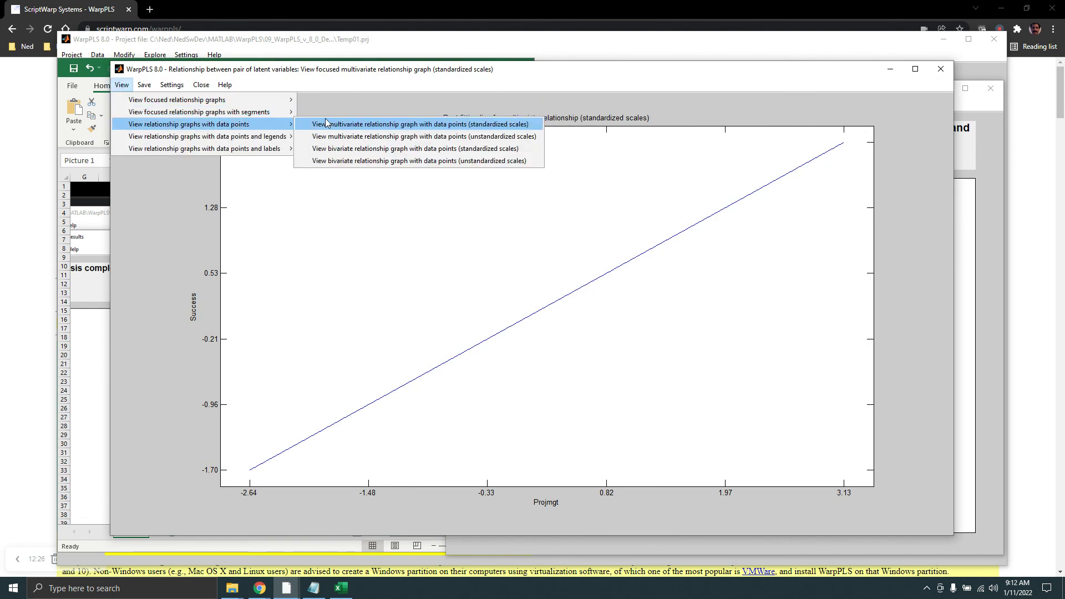
{"action": "left_click", "coordinate": [430, 138]}
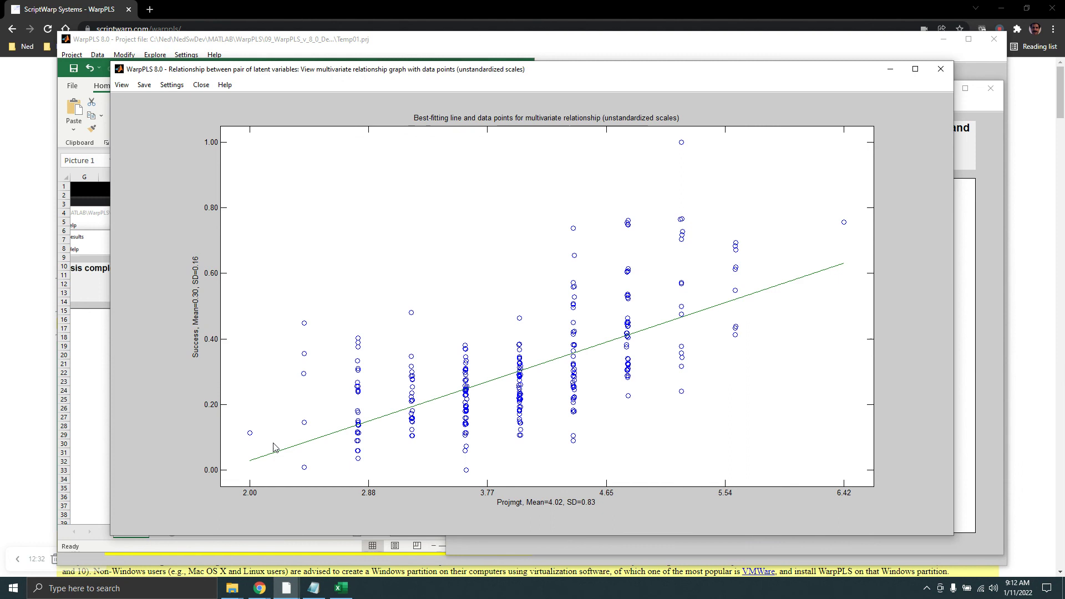